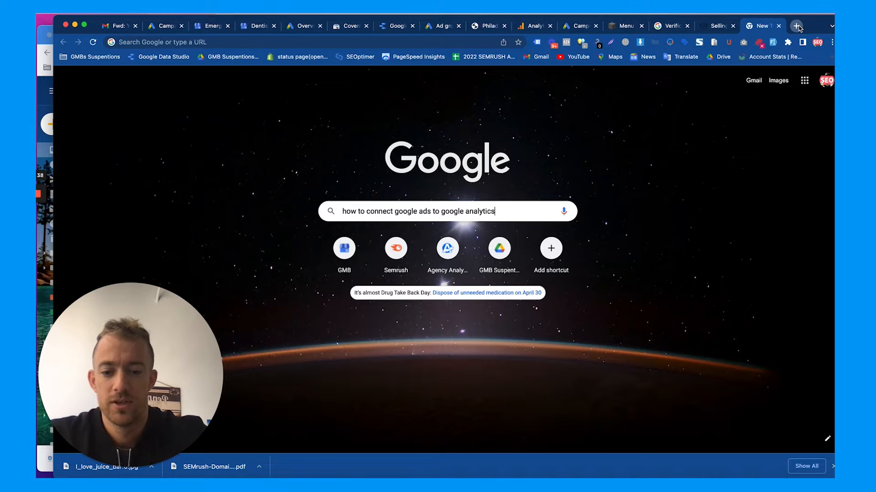
Open ads.google.com and analytics.google.com, each in its own new browser tab
click(796, 26)
text(ads.)
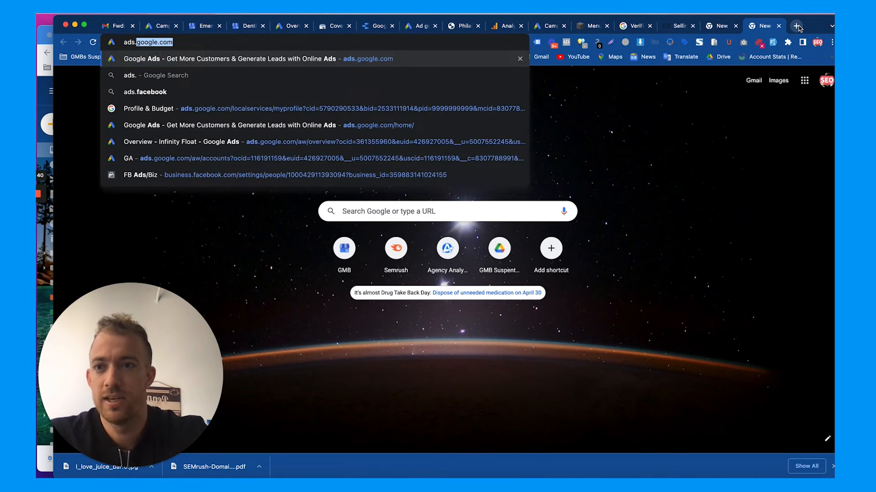
key(Return)
click(796, 26)
text(analytics.google.com)
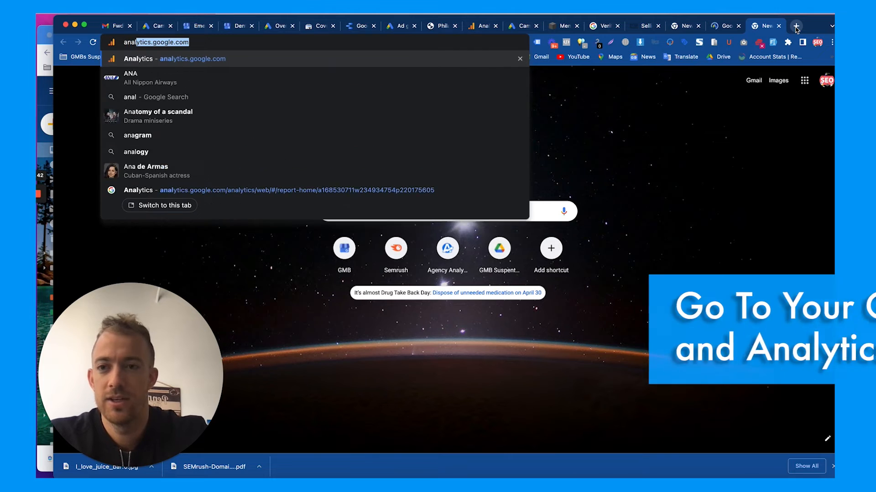
key(Return)
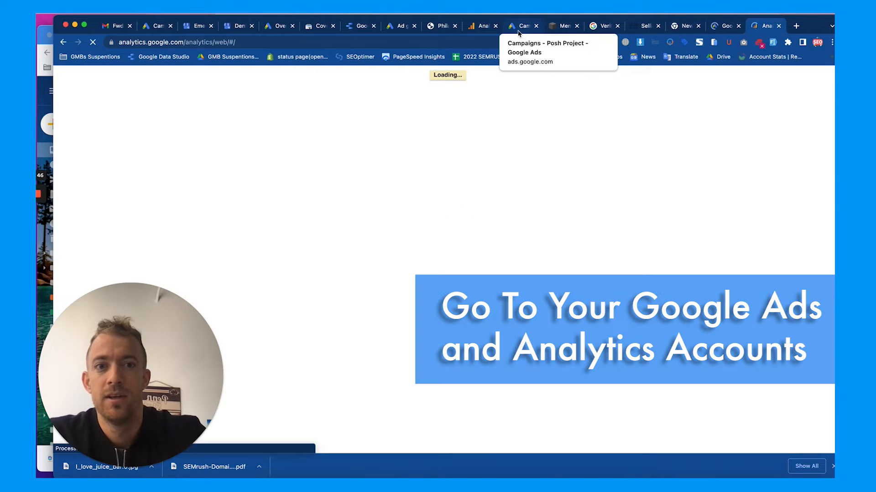
Bring the Posh Project campaigns tab next to the newly opened tabs and dismiss the notification bar in Google Ads
drag(518, 32, 634, 34)
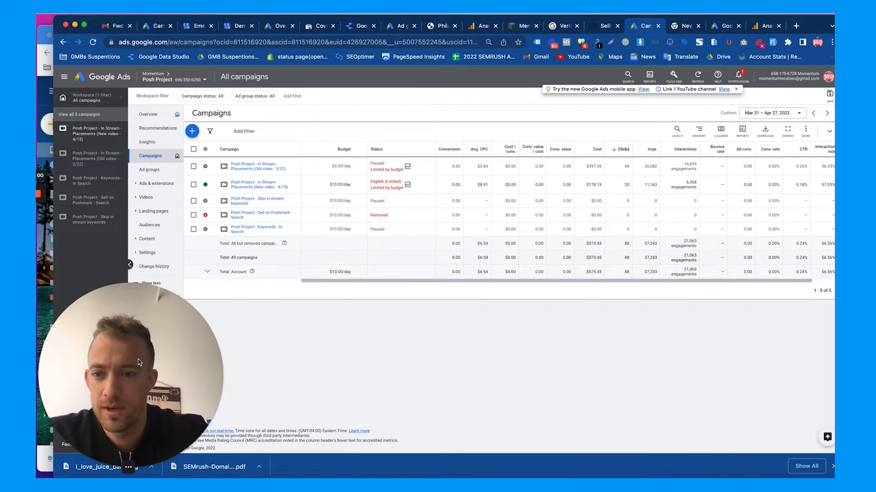
click(111, 467)
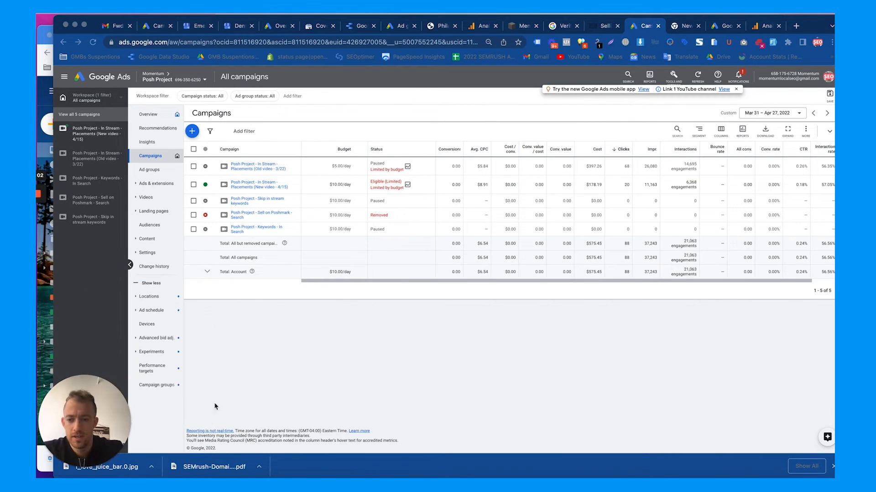
click(327, 353)
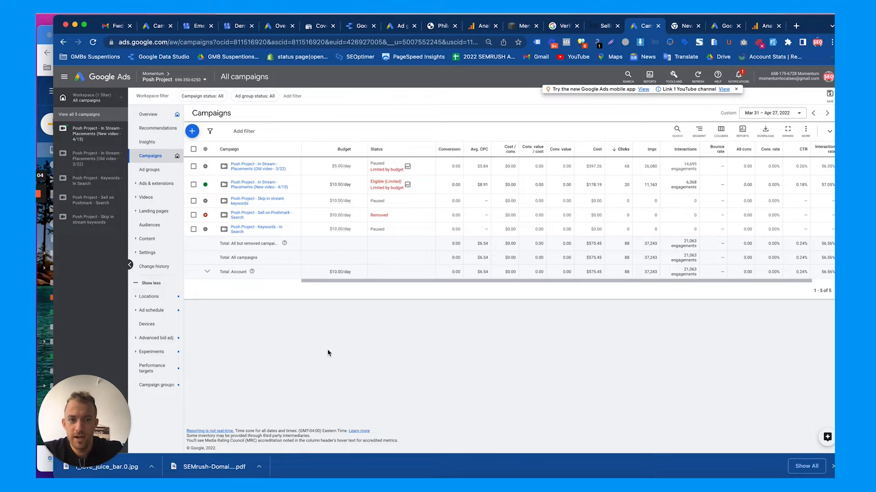
click(736, 90)
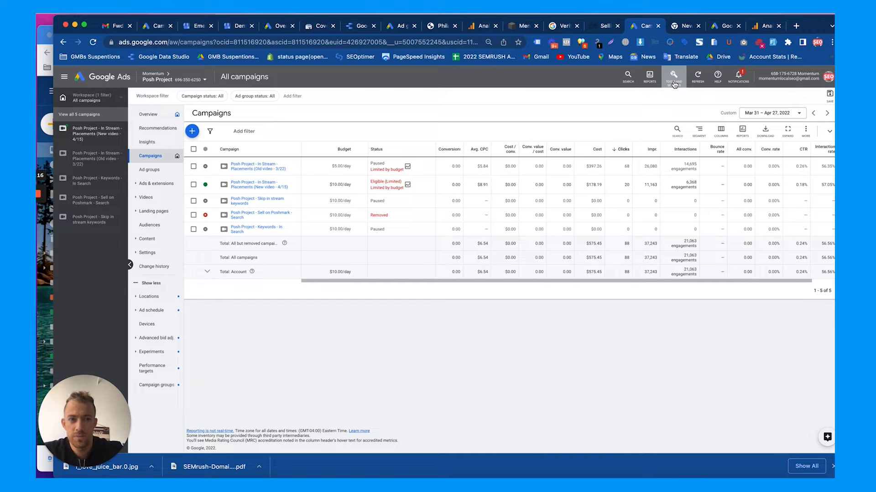
Open the Google Analytics (UA) details in the linked accounts of the Posh Project ads account
click(673, 79)
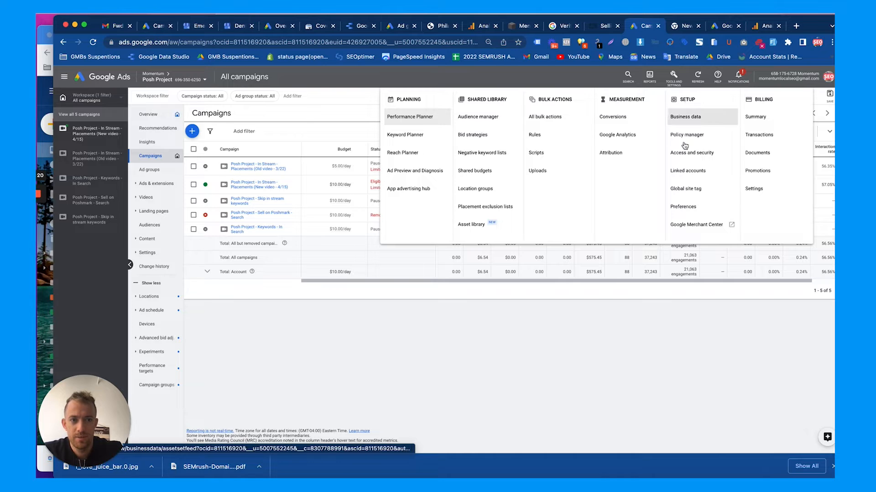
click(687, 171)
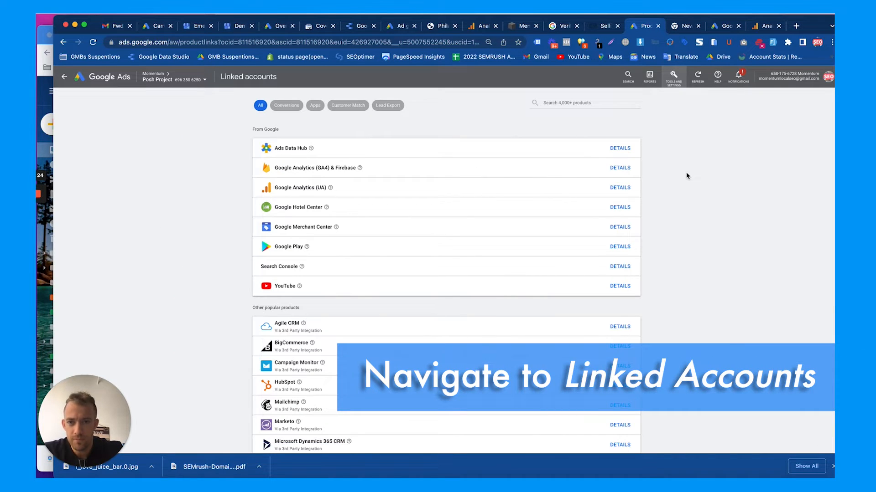
click(620, 188)
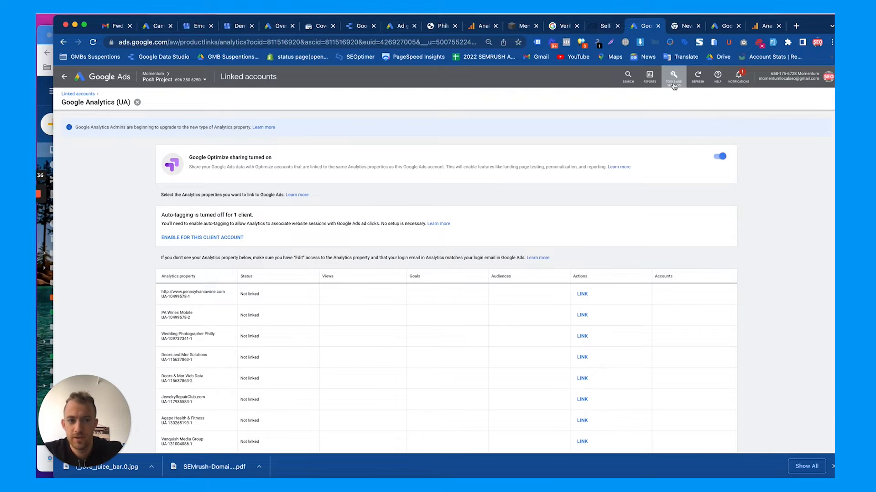
Switch Google Optimize sharing off and back on, and enable auto-tagging for this client account
click(718, 157)
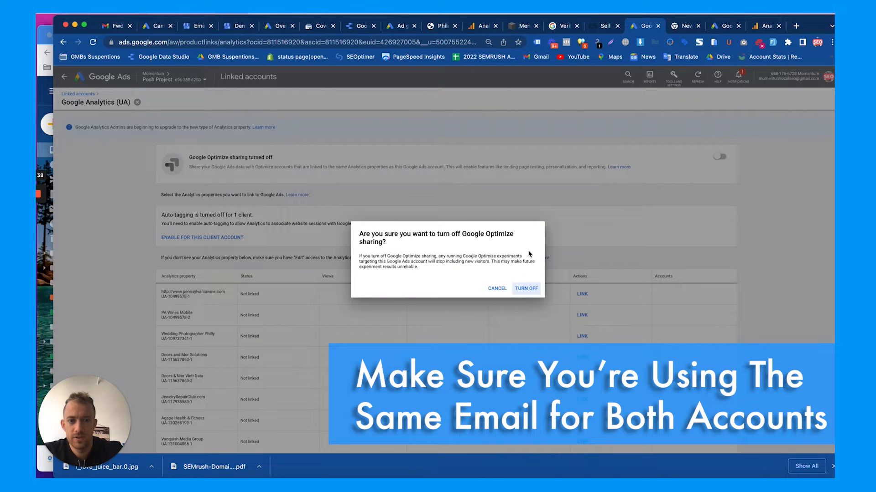
click(524, 289)
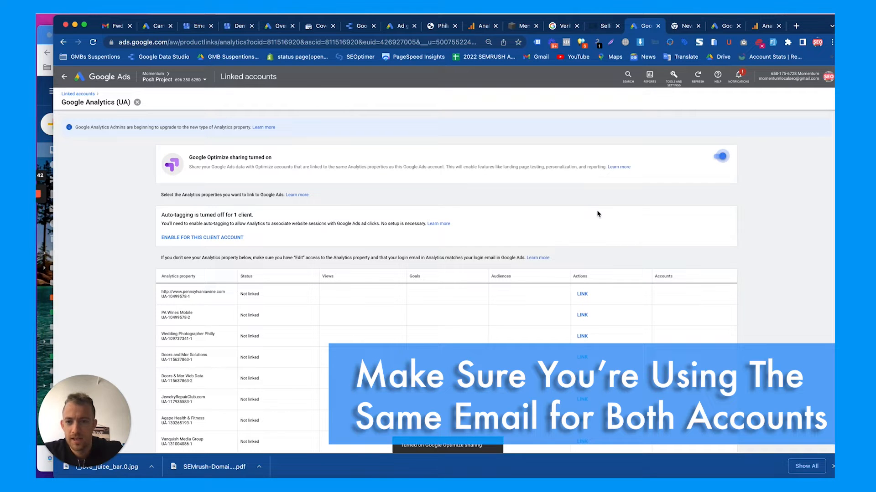
scroll(410, 222, down, 1)
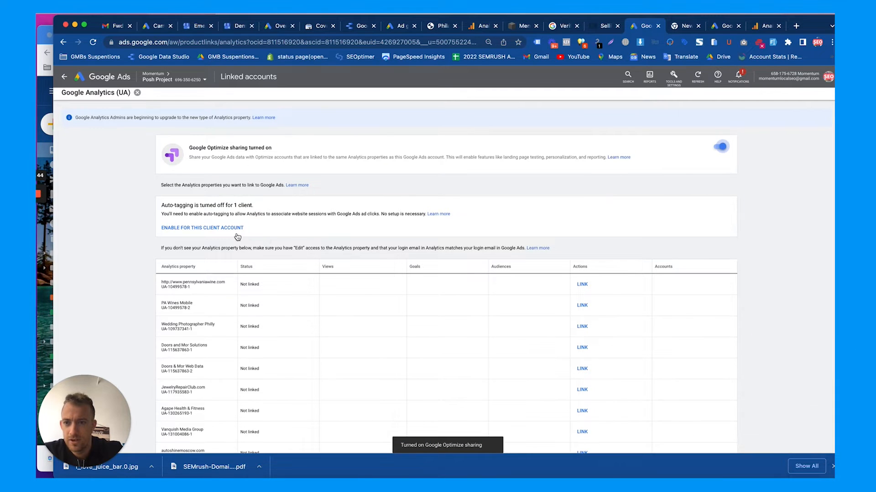
click(225, 228)
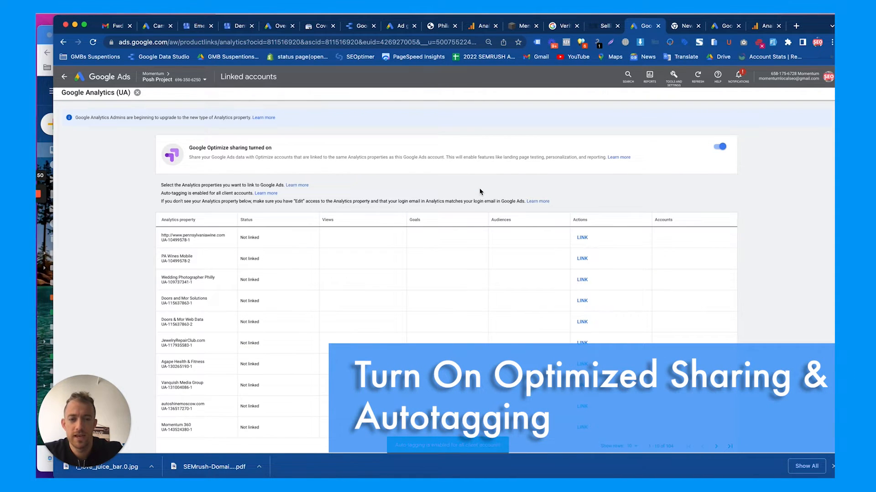
Set the Analytics property list to show 200 rows per page
scroll(480, 191, down, 1)
scroll(479, 191, down, 2)
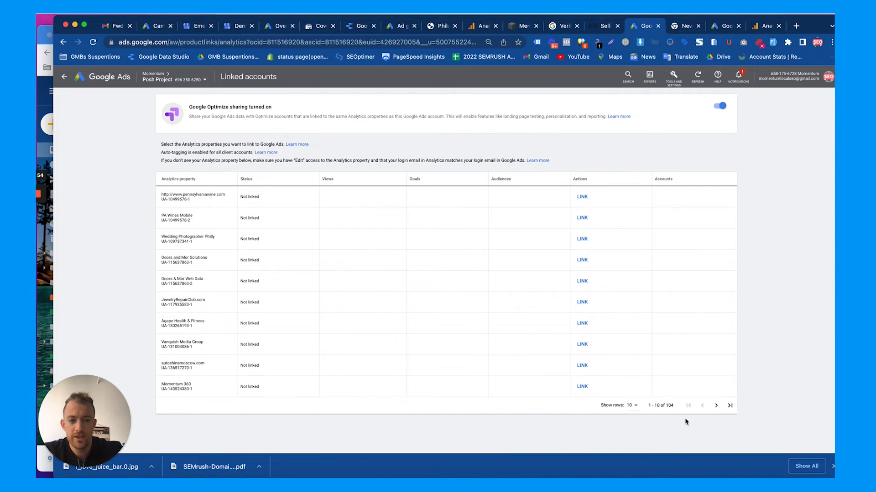
click(633, 406)
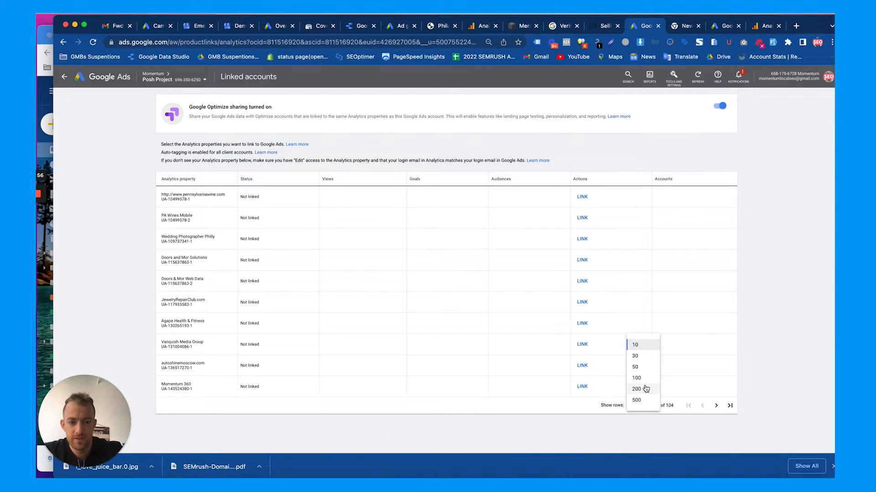
click(648, 388)
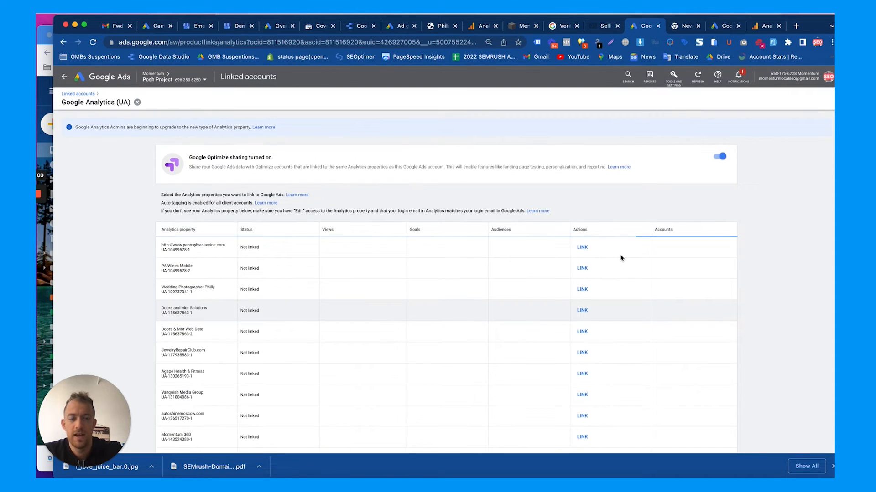
Switch to Google Analytics, check that the Posh Pro Project website property is selected, and open its admin settings
click(718, 28)
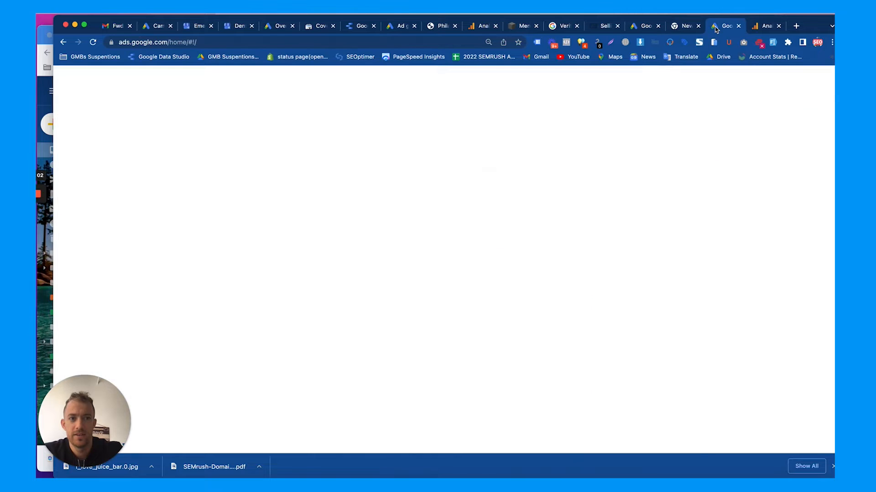
click(757, 28)
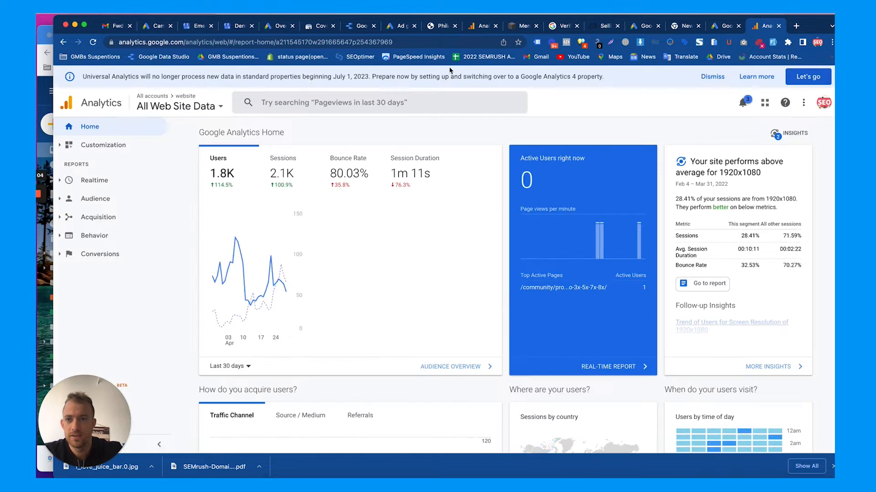
click(163, 108)
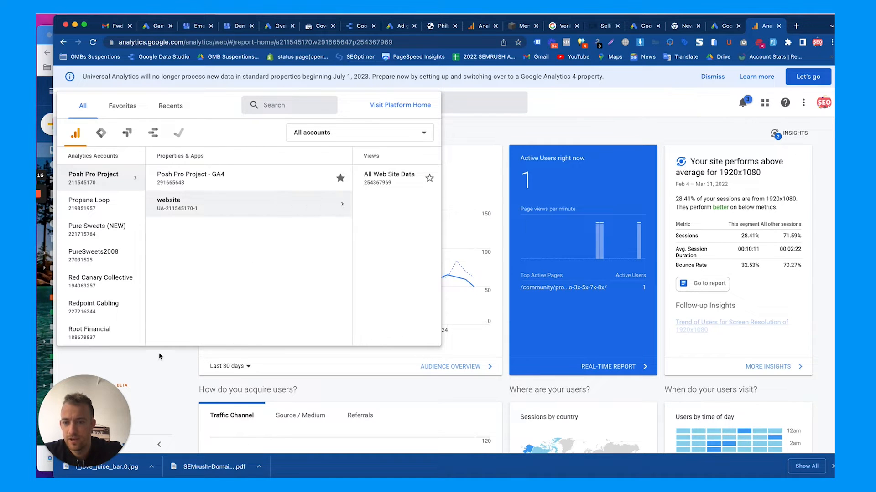
drag(97, 400, 801, 400)
click(109, 427)
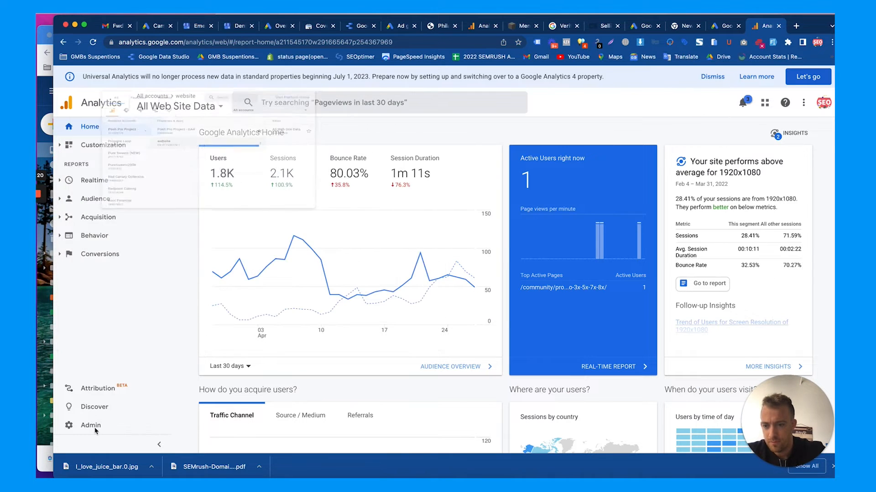
Review which users have administrator access to the Posh Pro Project account, opening one user's entry, and close the access management views
click(202, 215)
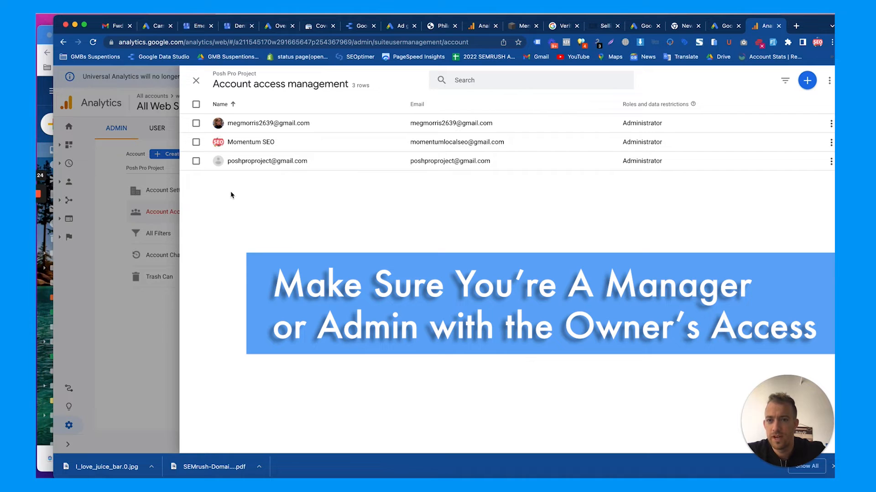
drag(306, 164, 224, 168)
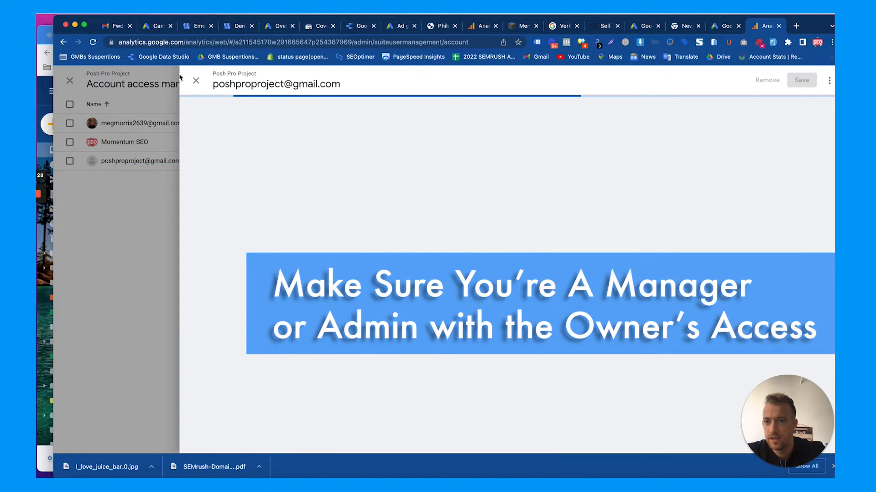
click(196, 82)
click(196, 81)
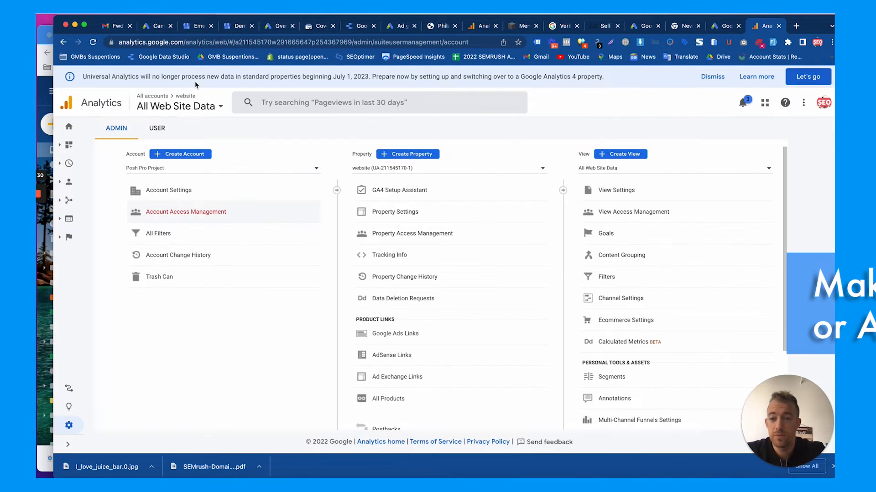
Enable data sharing with Google products & services in the Posh Pro Project account settings
click(197, 195)
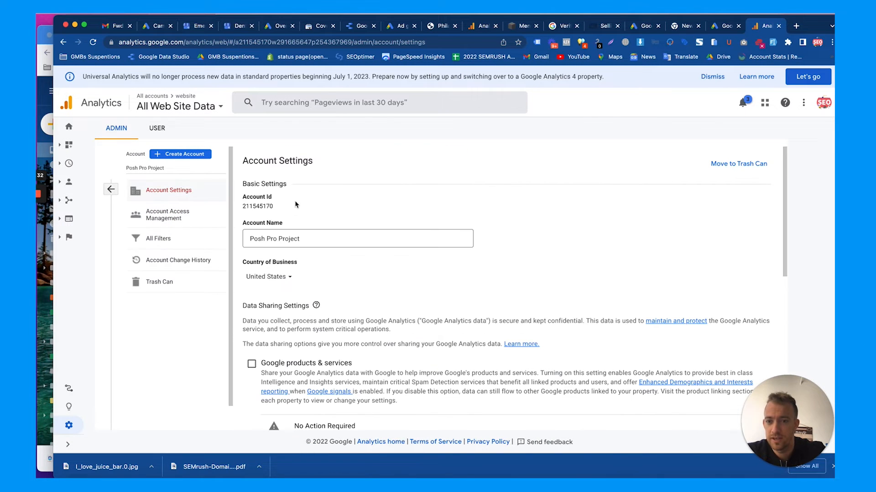
scroll(300, 270, down, 10)
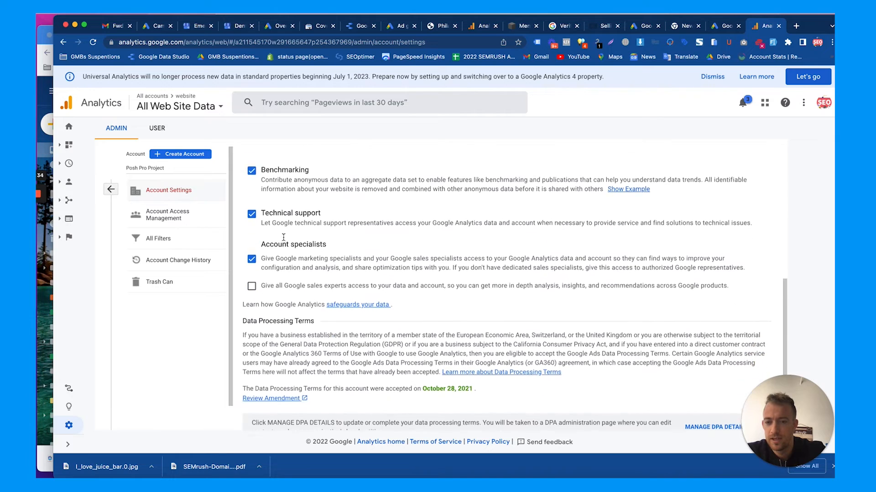
scroll(271, 249, up, 6)
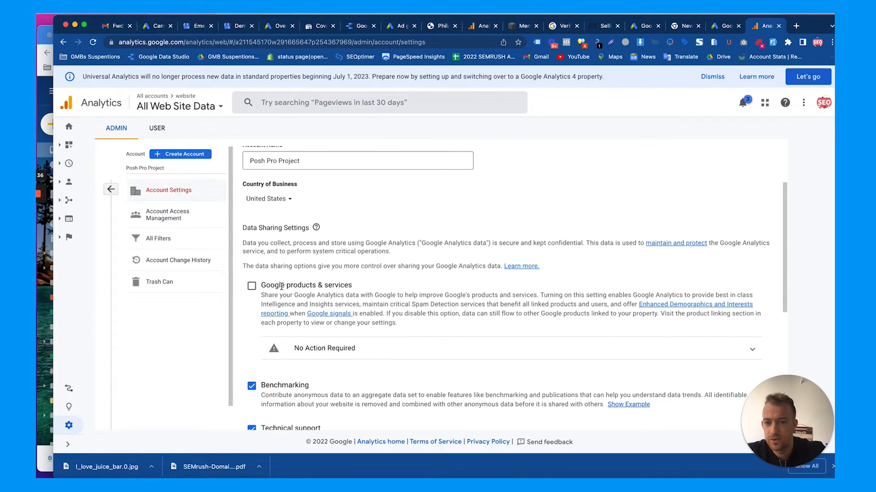
click(252, 286)
Accept the additional terms for data shared with Google, save the account settings and return to the admin overview
scroll(256, 288, down, 1)
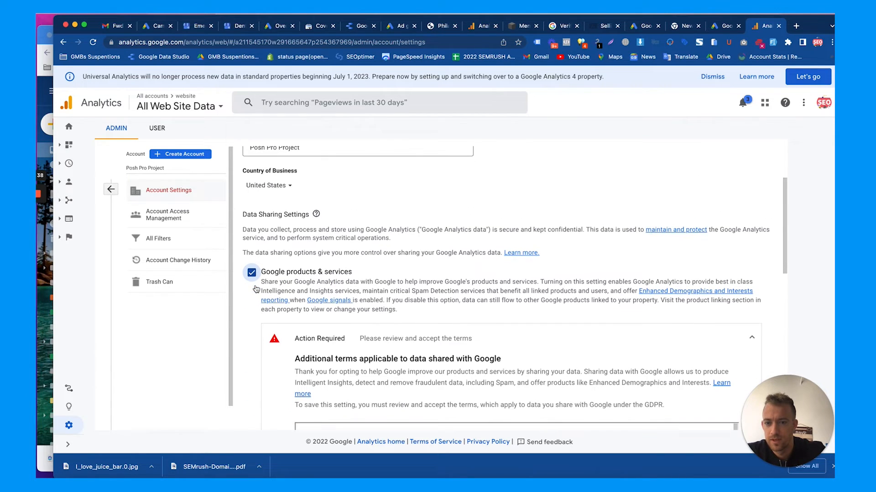
scroll(256, 289, down, 2)
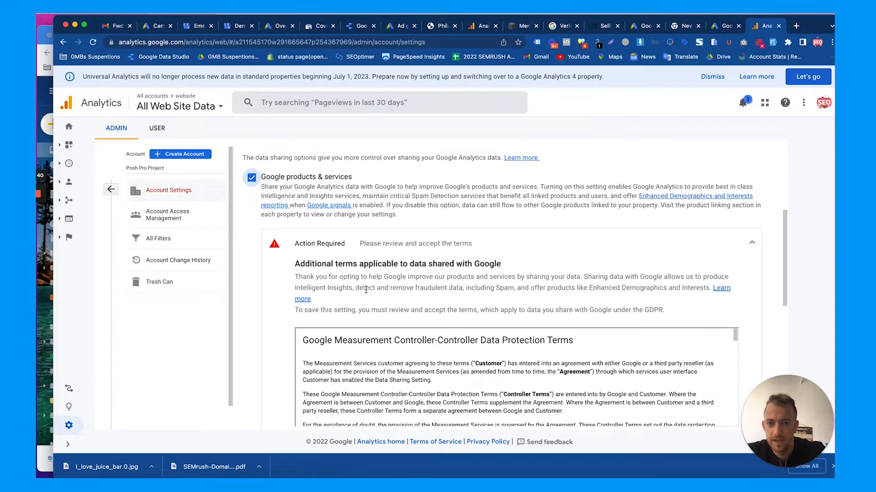
scroll(366, 291, down, 5)
click(318, 405)
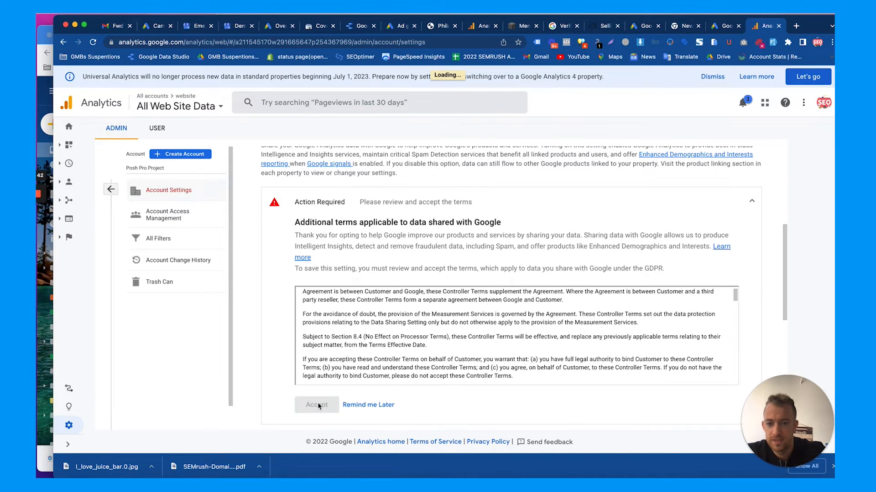
scroll(283, 370, down, 3)
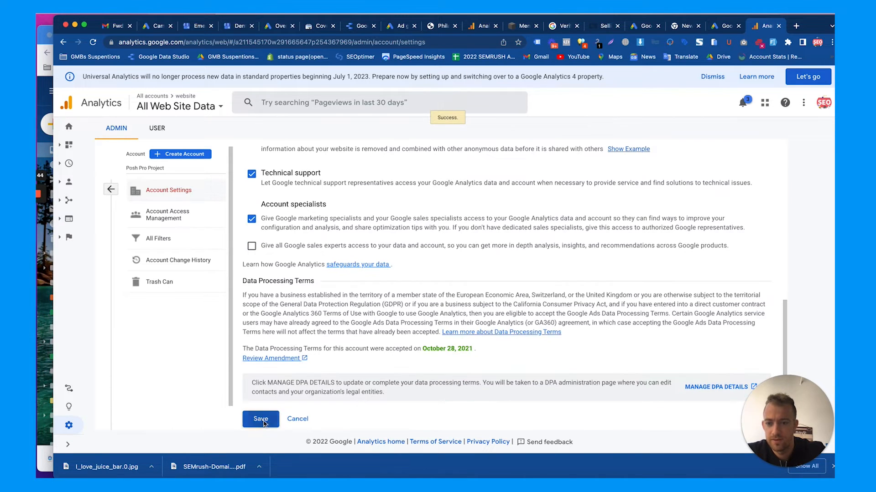
click(263, 422)
click(110, 190)
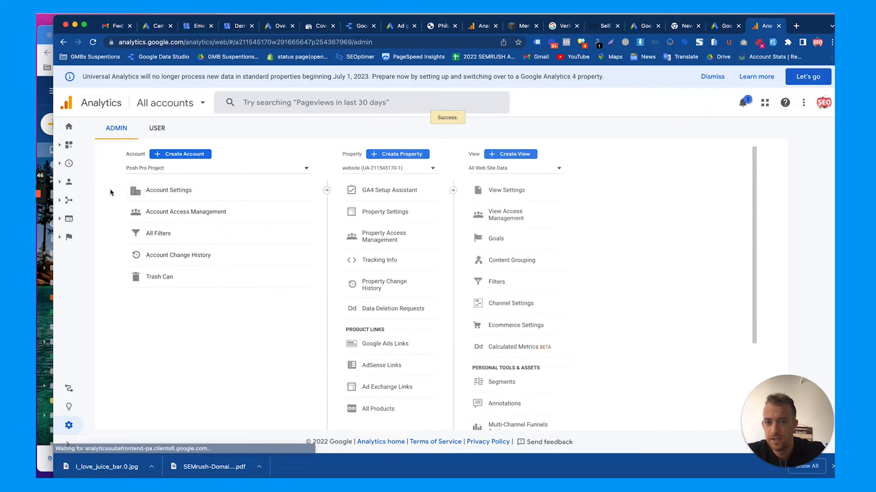
Open the website property's settings and rename the property as "Posh Pro Website GA"
click(409, 220)
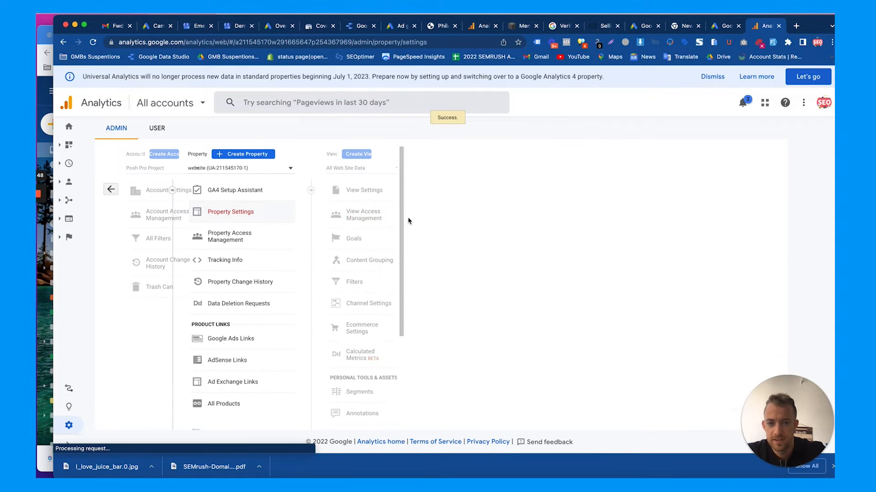
scroll(371, 240, down, 1)
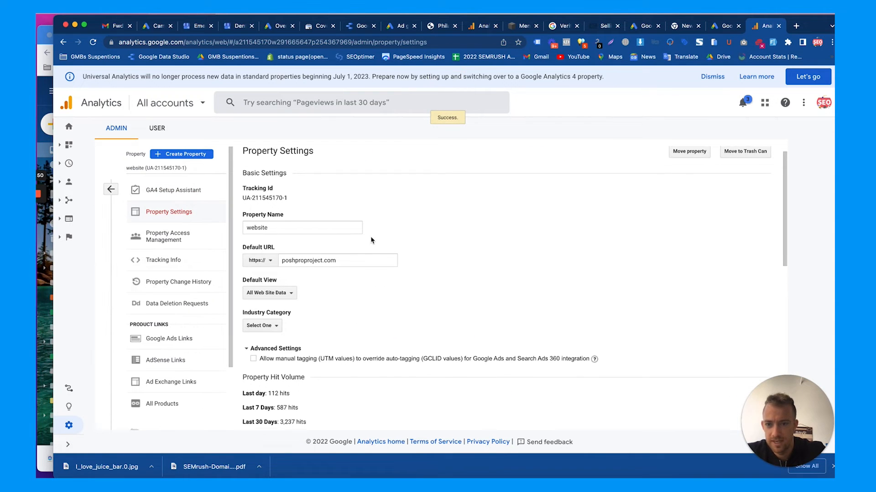
click(297, 229)
double_click(296, 229)
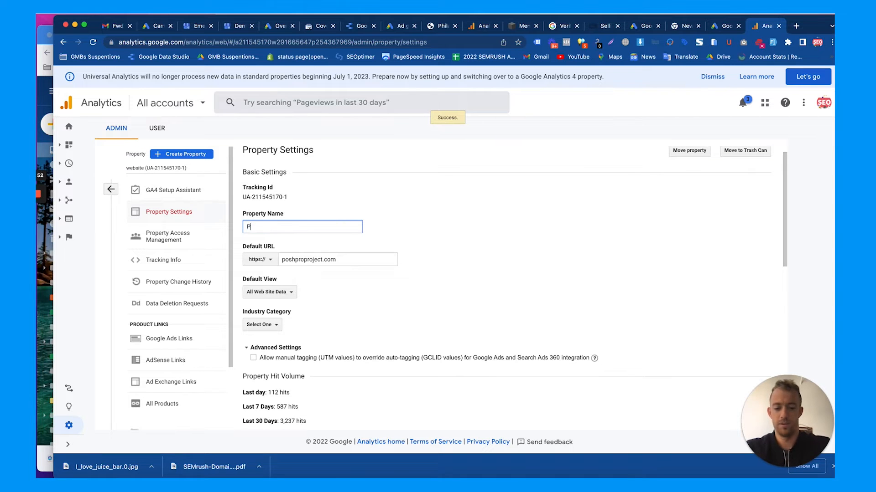
text(Posh Pr)
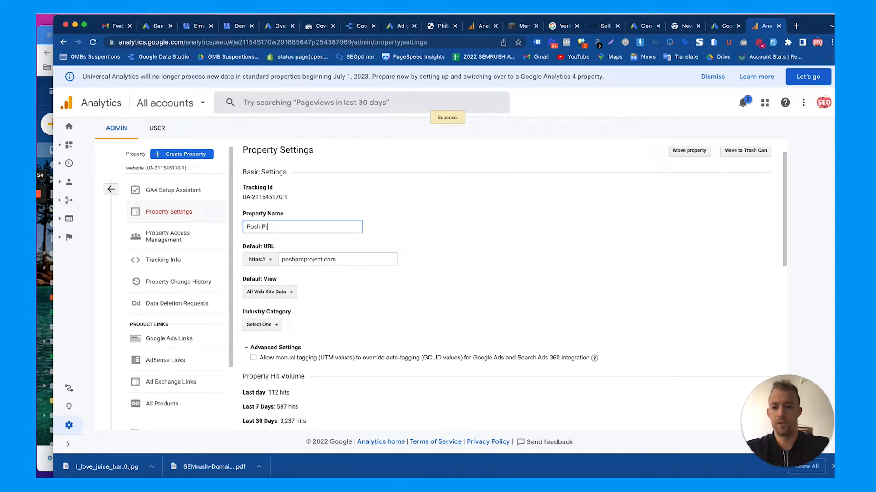
text(o Website GA)
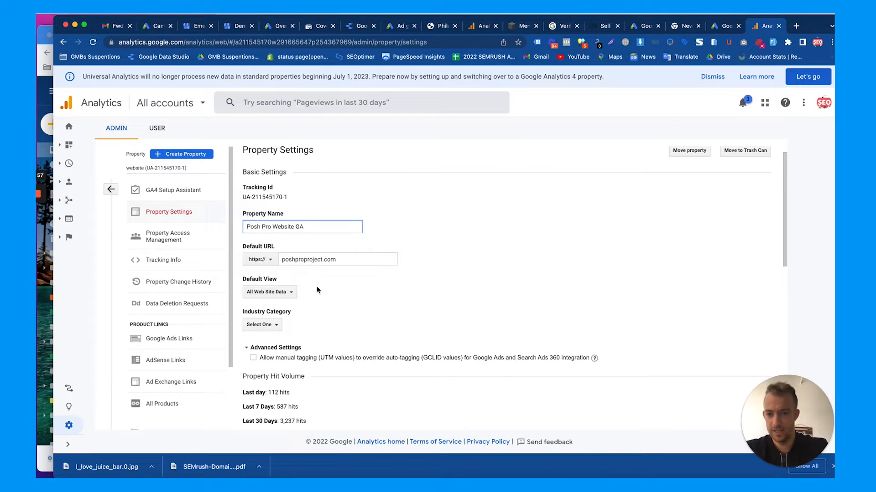
Set the property's industry category to Jobs & Education and allow manual tagging (UTM values) to override auto-tagging
scroll(318, 290, down, 2)
click(262, 281)
scroll(284, 355, down, 2)
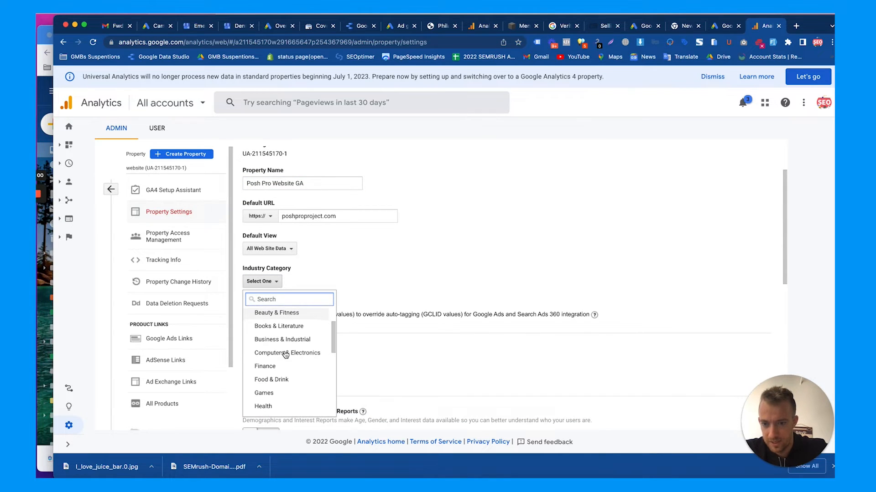
scroll(286, 356, down, 2)
scroll(286, 355, down, 3)
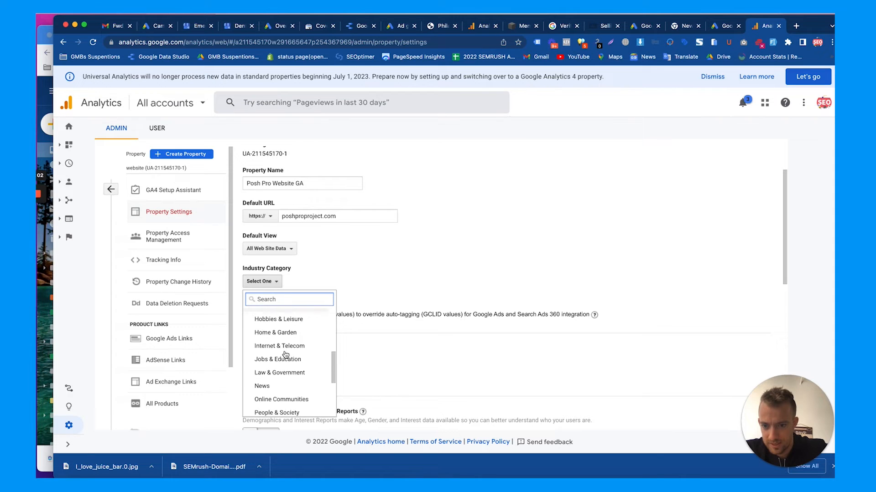
scroll(286, 358, up, 5)
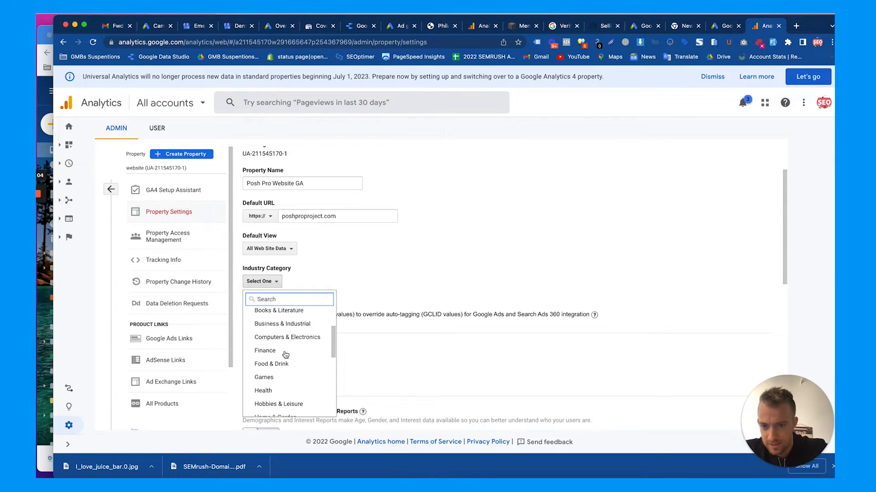
scroll(292, 370, up, 2)
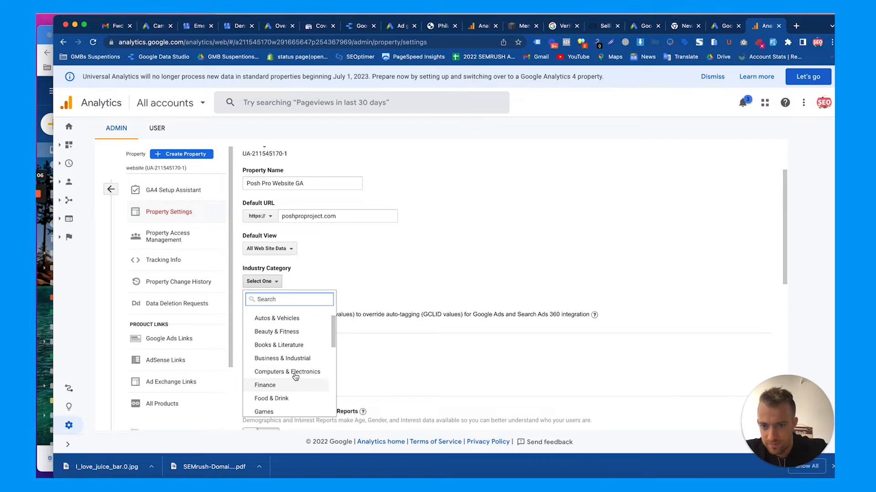
text(c)
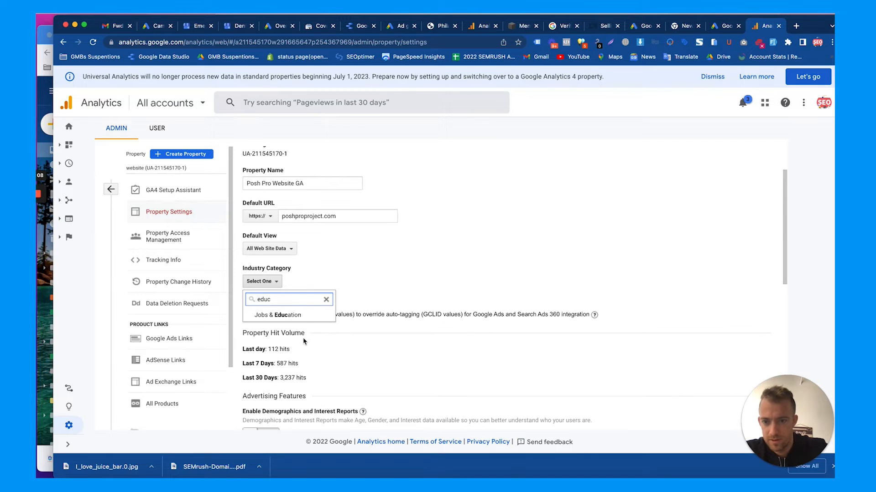
click(302, 315)
click(290, 320)
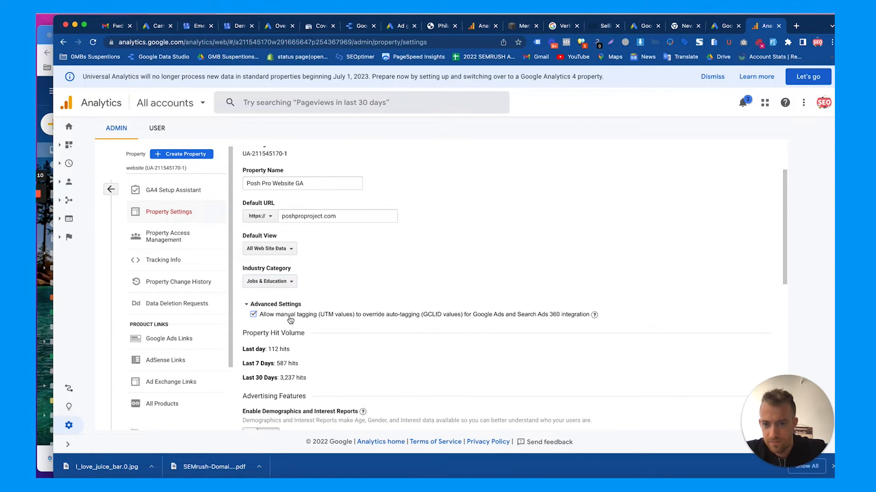
Turn on enhanced link attribution for the property and save the property settings
scroll(297, 337, down, 3)
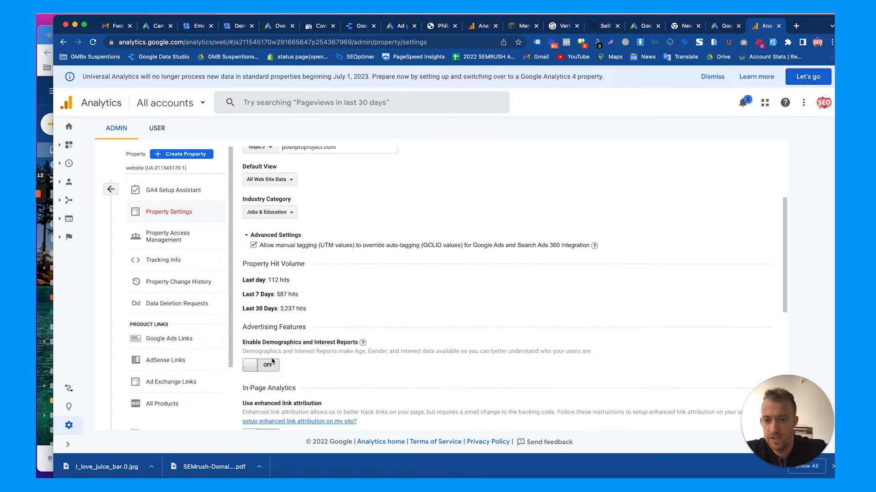
scroll(345, 318, down, 2)
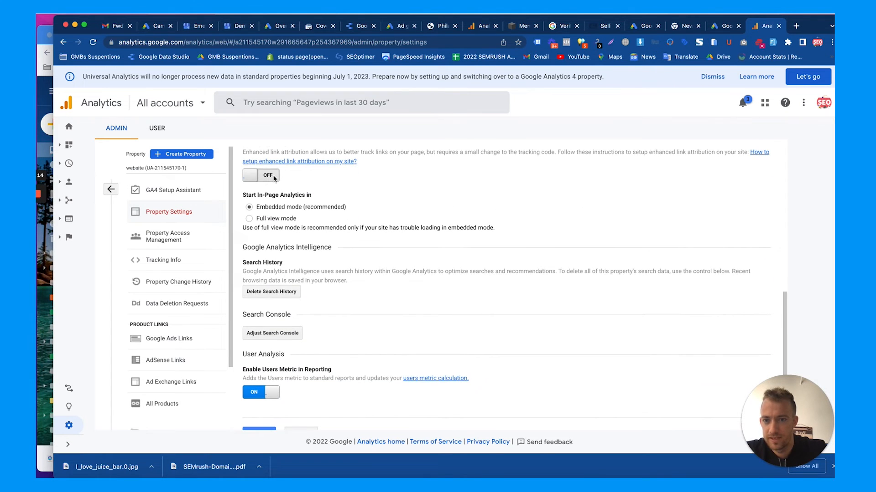
scroll(298, 337, down, 1)
click(258, 405)
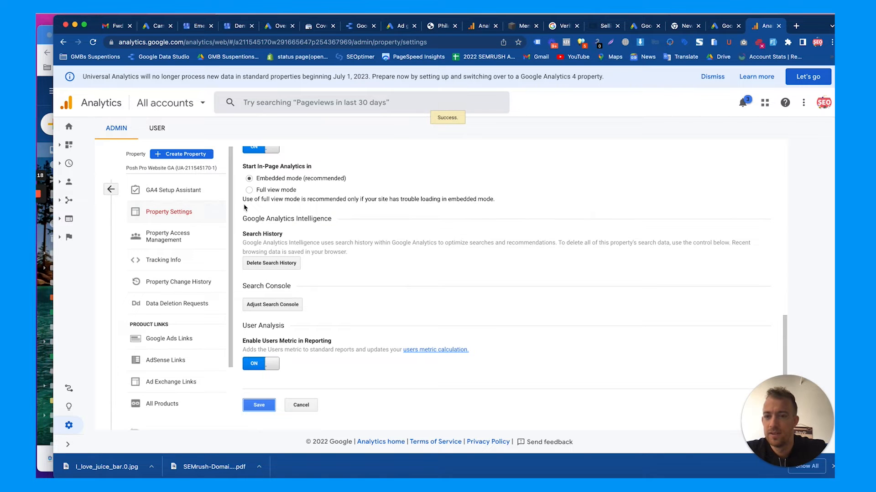
scroll(304, 217, up, 10)
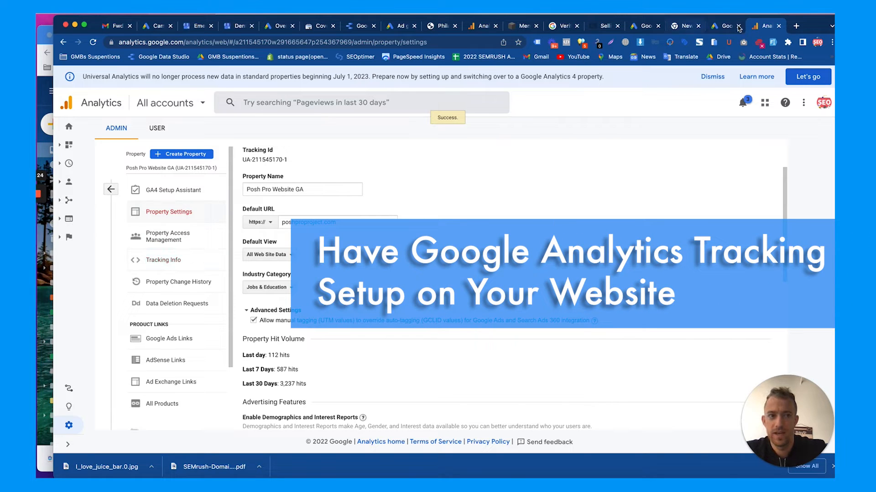
Open the poshproproject.com website in a new browser tab
click(797, 28)
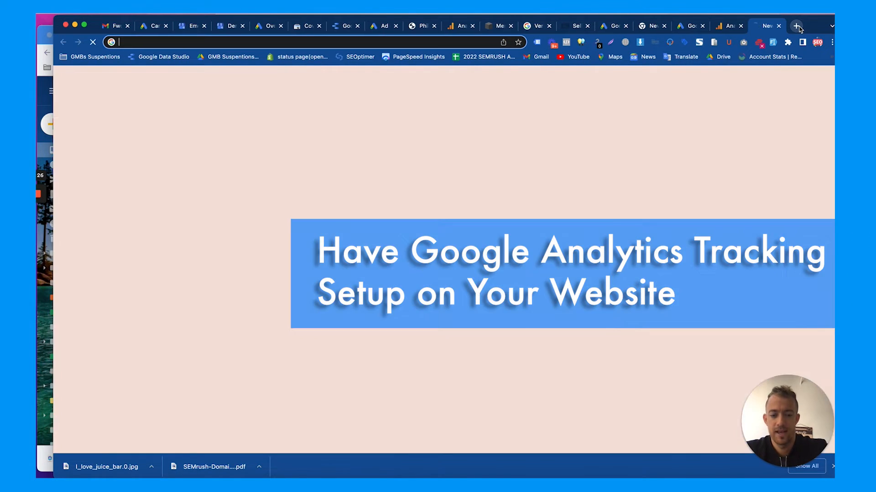
text(po)
key(Return)
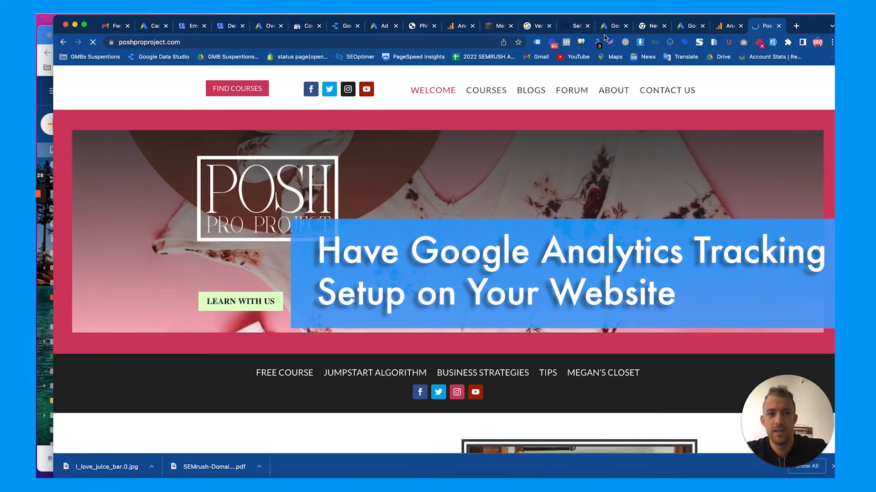
Search the web for Google Tag Assistant in a new tab and open the Tag Assistant Legacy extension's Chrome Web Store page
click(798, 27)
text(google)
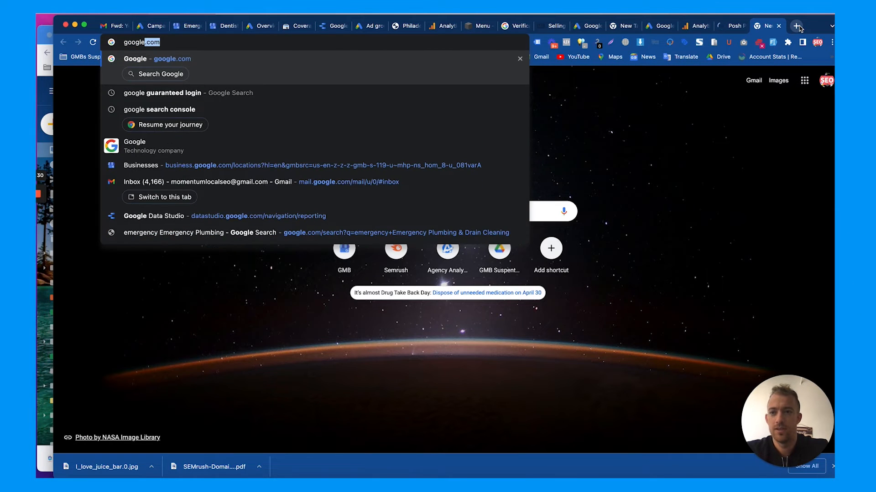
text( tag assi)
key(Return)
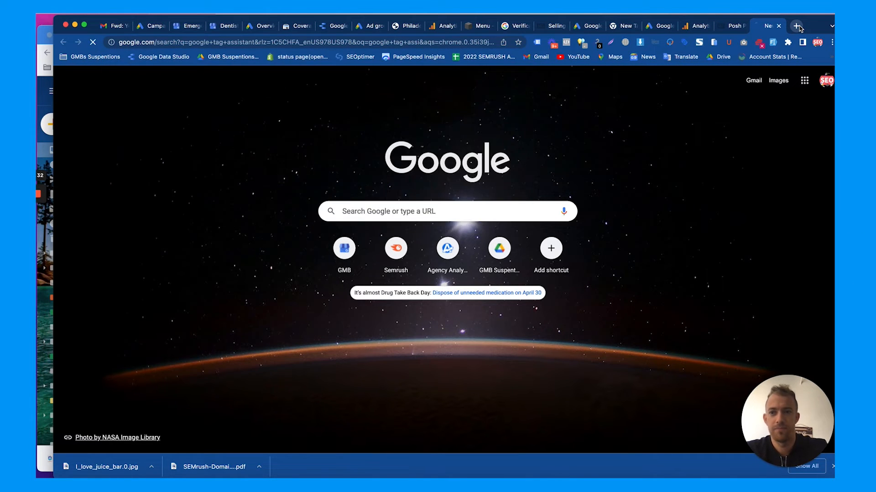
scroll(223, 286, down, 2)
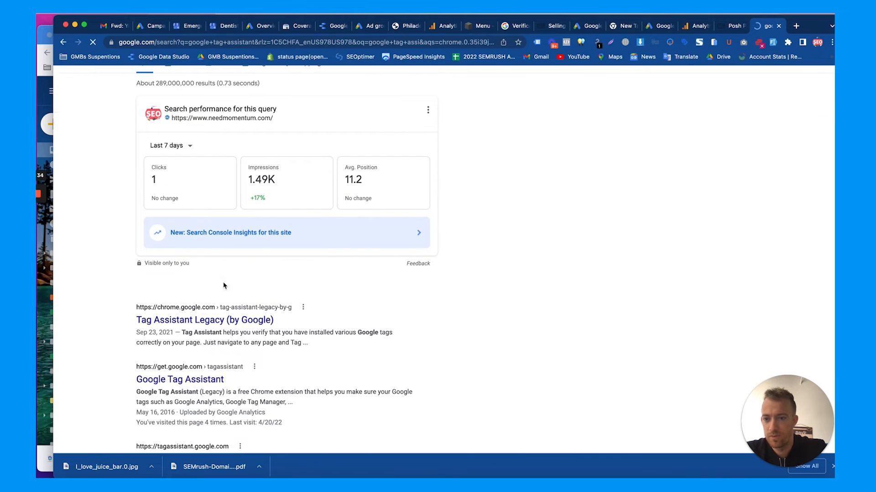
click(191, 322)
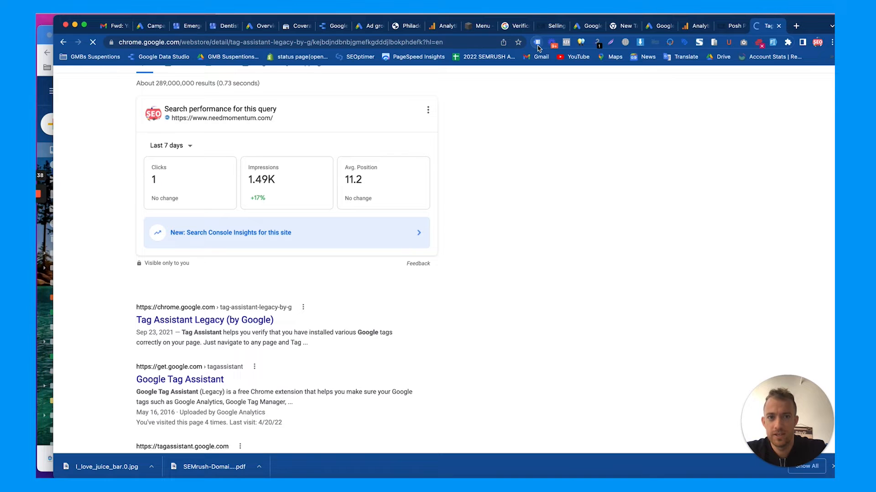
click(727, 28)
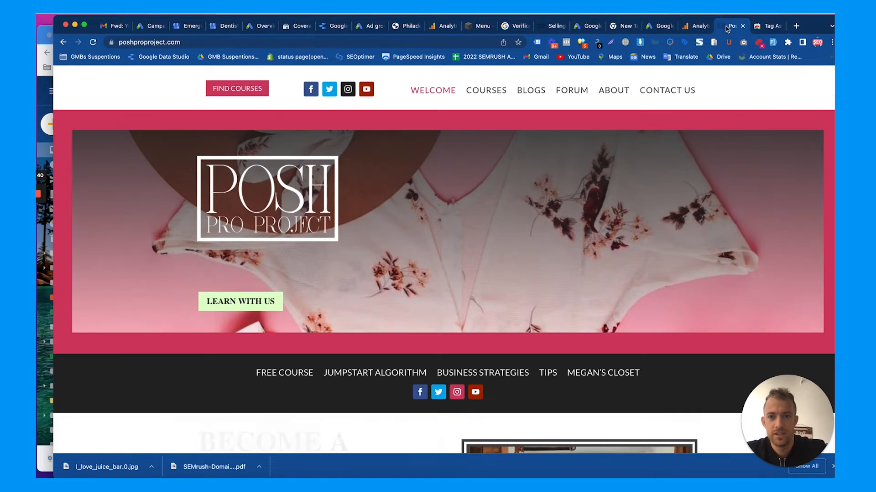
click(771, 26)
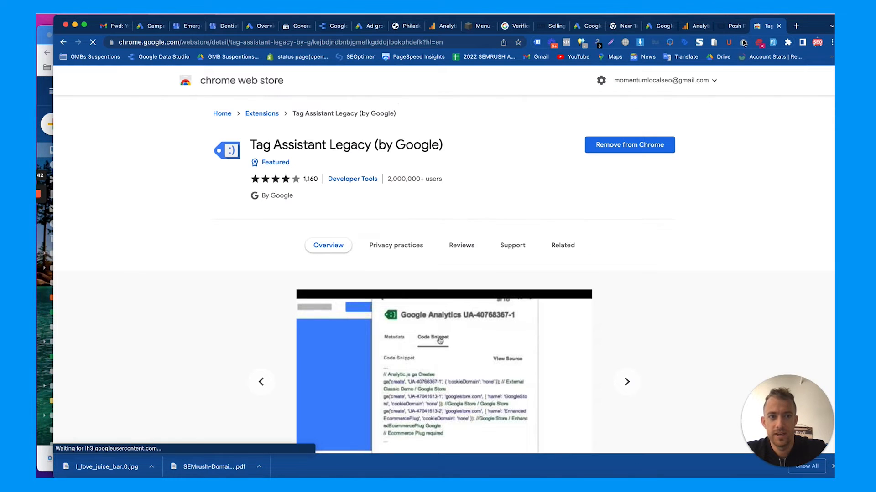
Enable Tag Assistant Legacy on the poshproproject.com page, reload it, and check the tag analysis for Google Analytics tracking
click(723, 29)
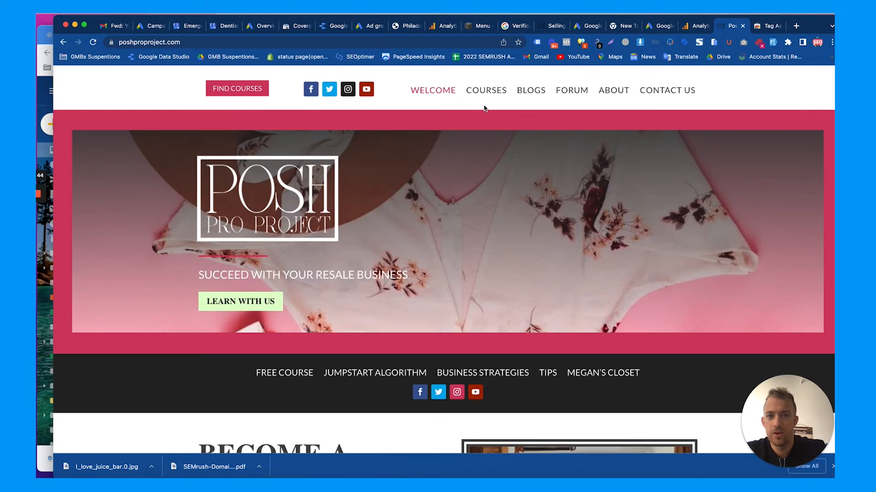
click(538, 43)
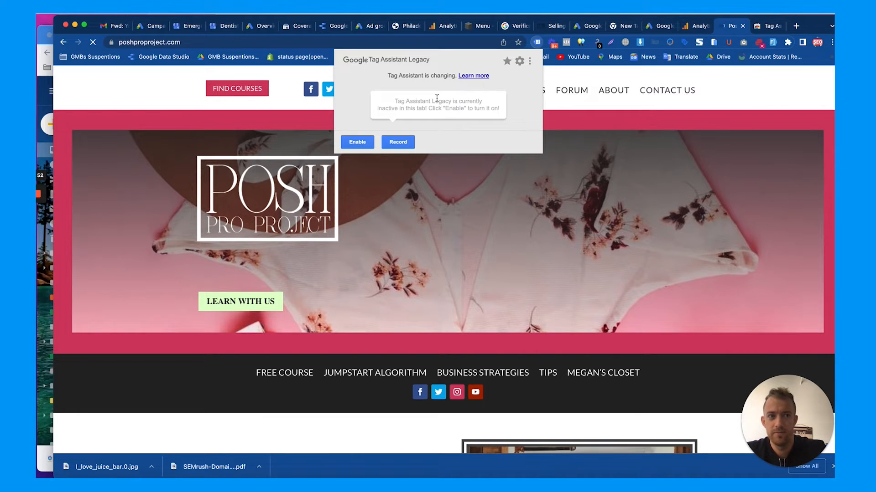
click(364, 142)
key(super+r)
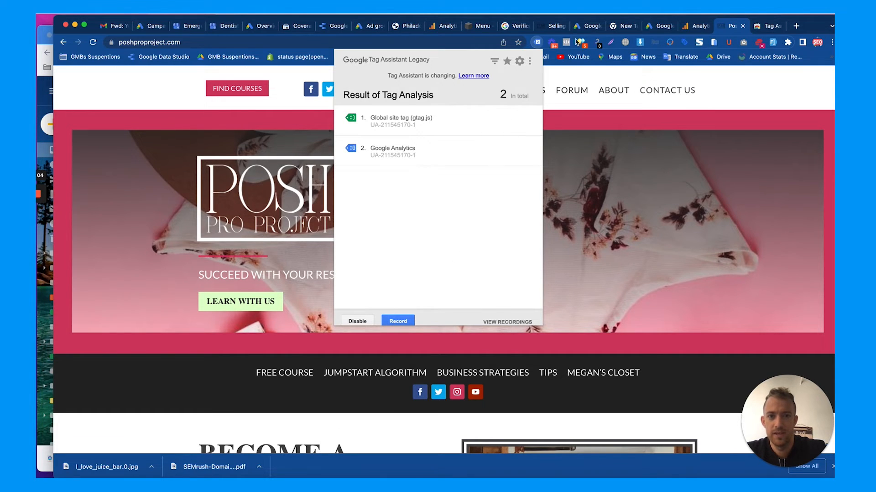
click(538, 43)
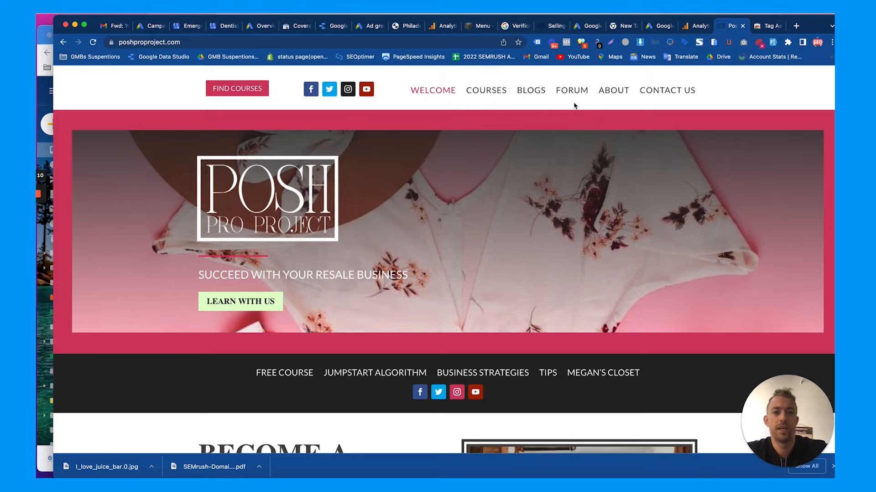
Return to Google Analytics, leave the property settings, and review the home page of the Posh Pro Project - GA4 property
click(689, 25)
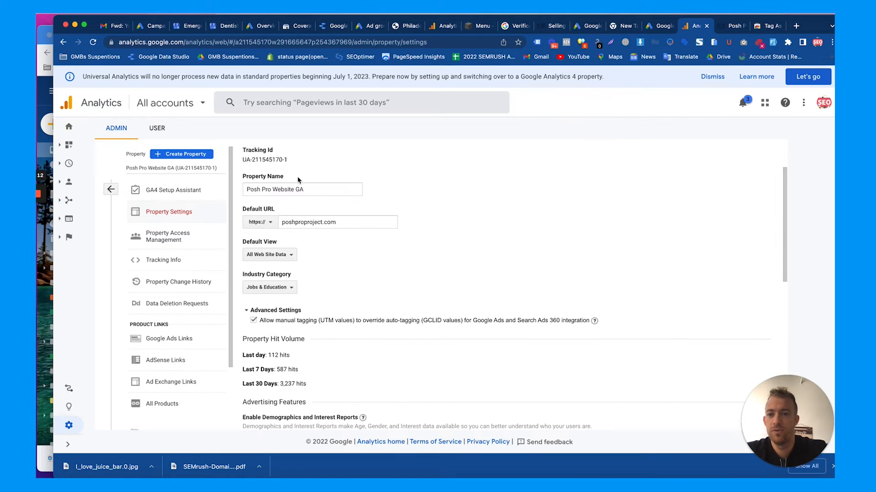
click(112, 190)
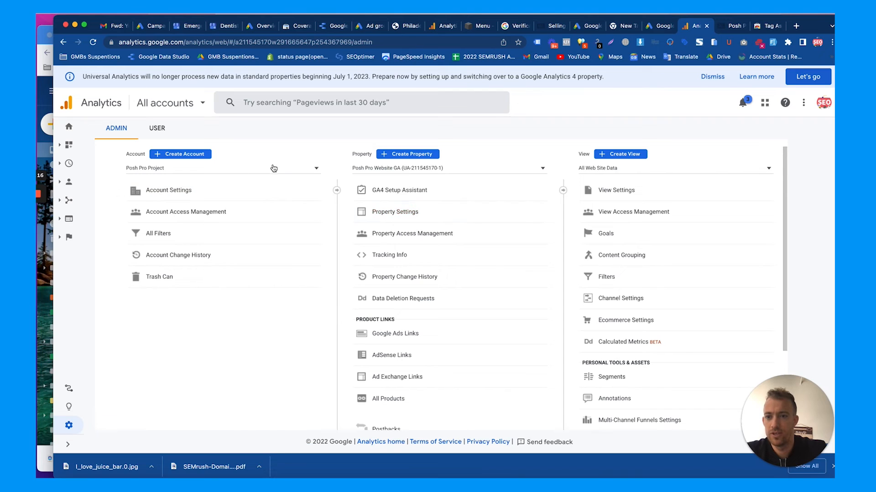
click(180, 111)
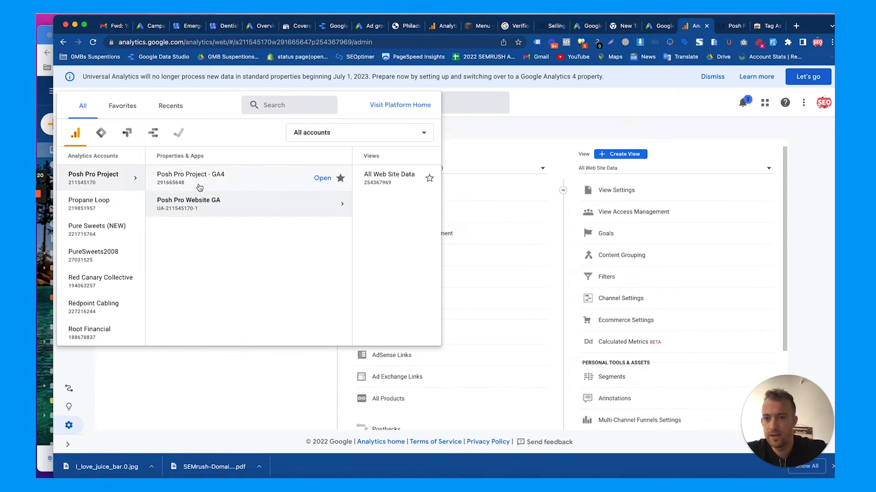
click(224, 186)
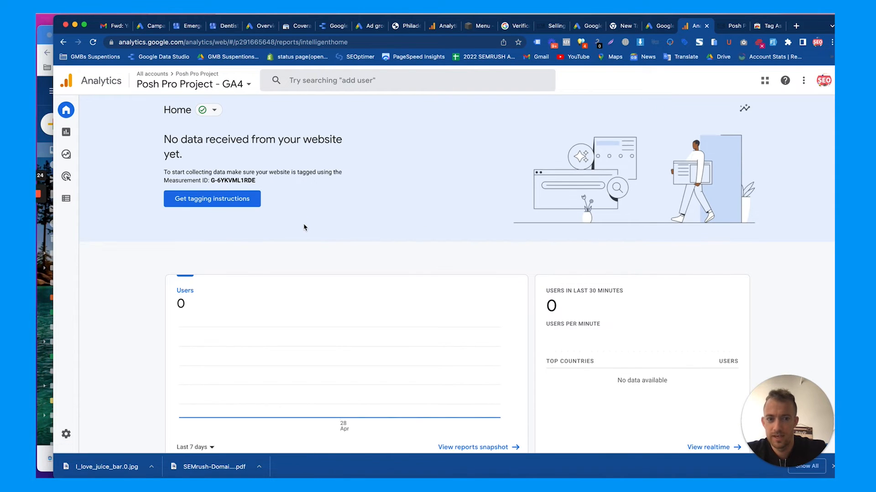
scroll(304, 226, down, 5)
scroll(304, 227, down, 2)
scroll(304, 227, up, 6)
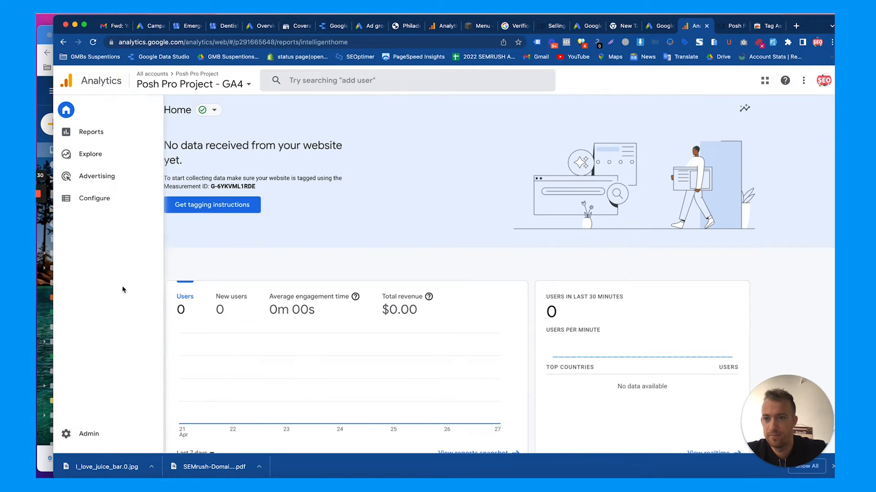
Switch to the All Web Site Data view of the Posh Pro Website GA property and review its home reports
click(212, 86)
click(185, 181)
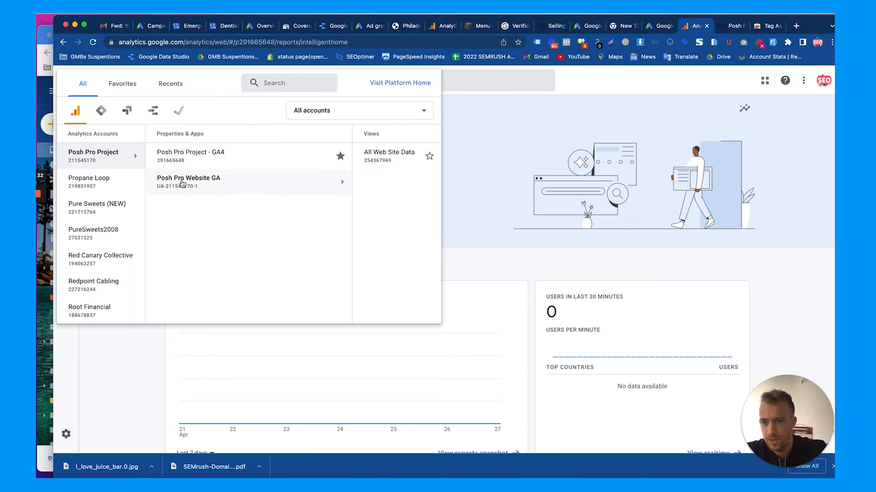
click(376, 156)
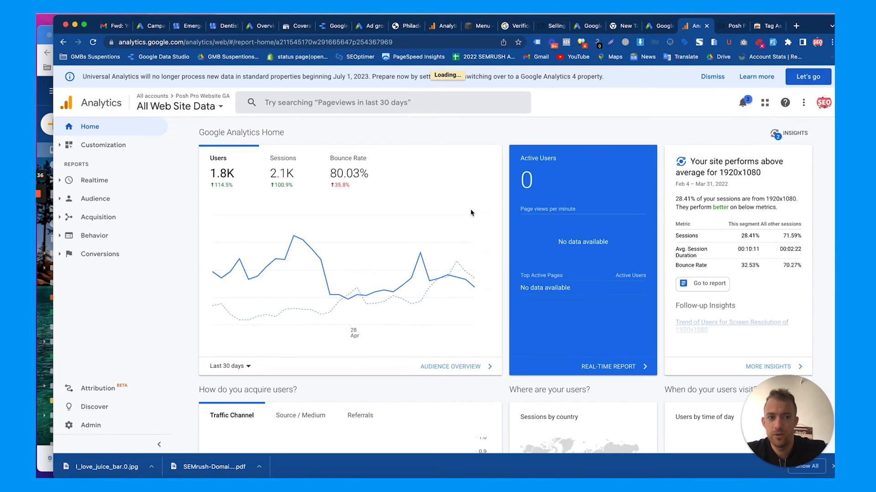
scroll(471, 213, down, 10)
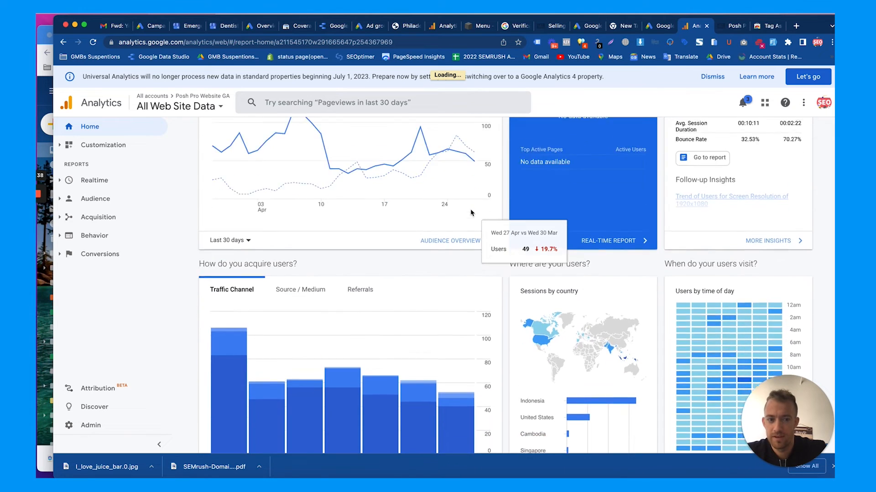
Open the Google Ads link group setup in the admin settings of the Posh Pro Website GA property
scroll(471, 213, down, 2)
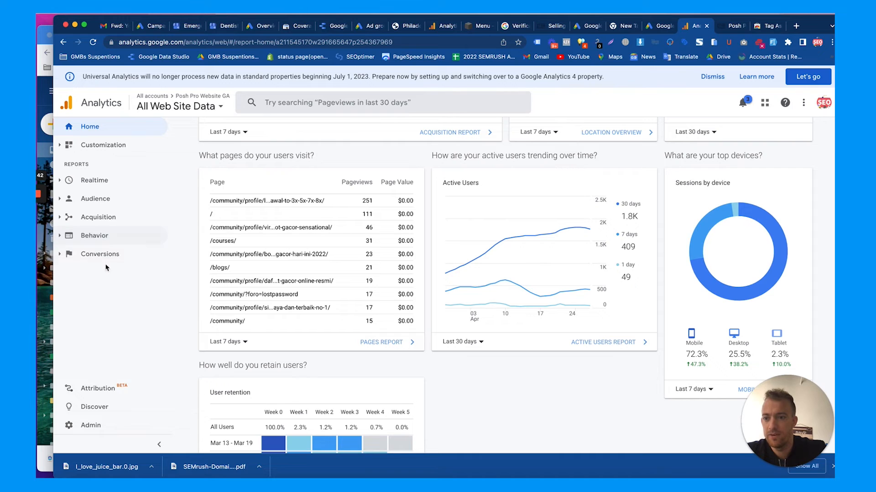
click(107, 429)
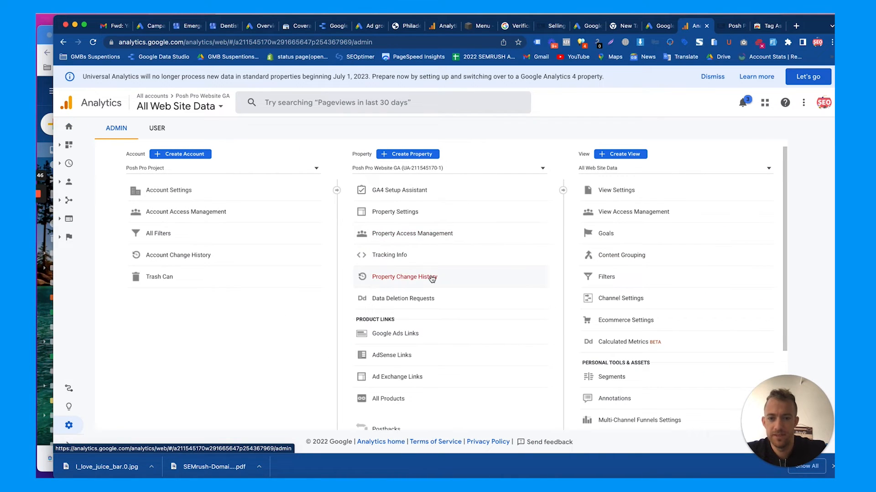
scroll(430, 279, down, 1)
scroll(431, 279, down, 1)
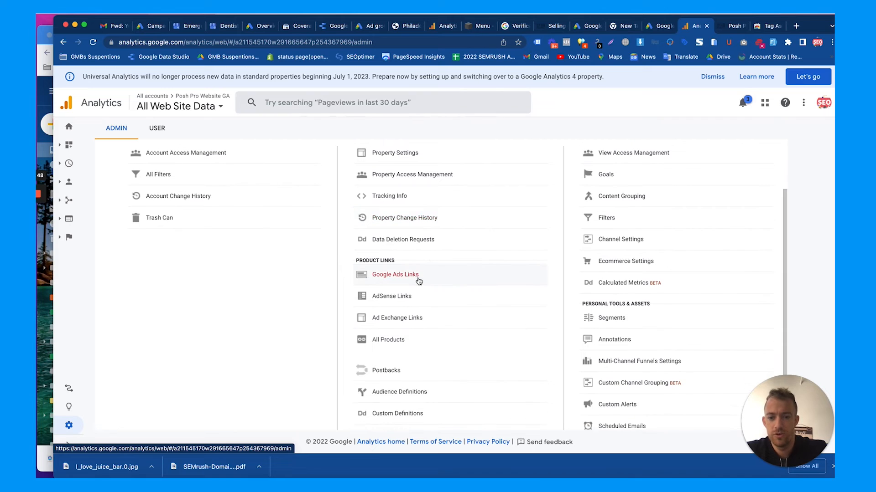
click(419, 282)
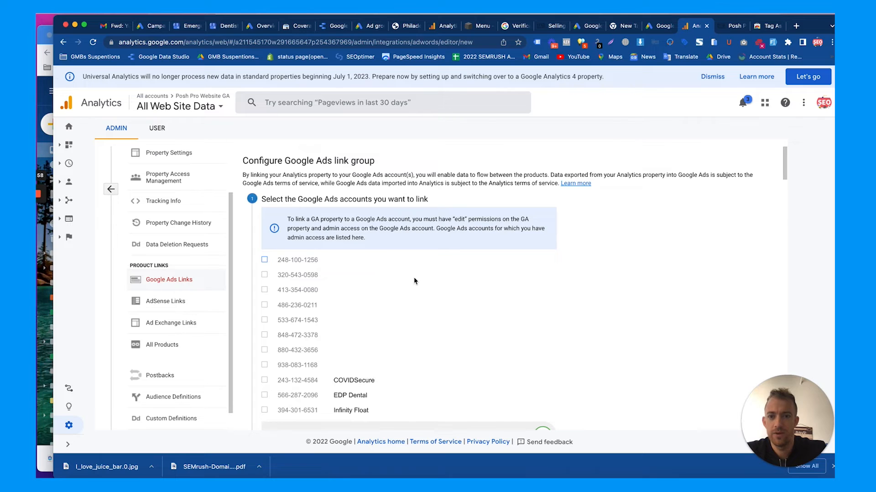
Check the Posh Project account's customer ID in Google Ads and return to the link group setup in Google Analytics
scroll(415, 281, down, 5)
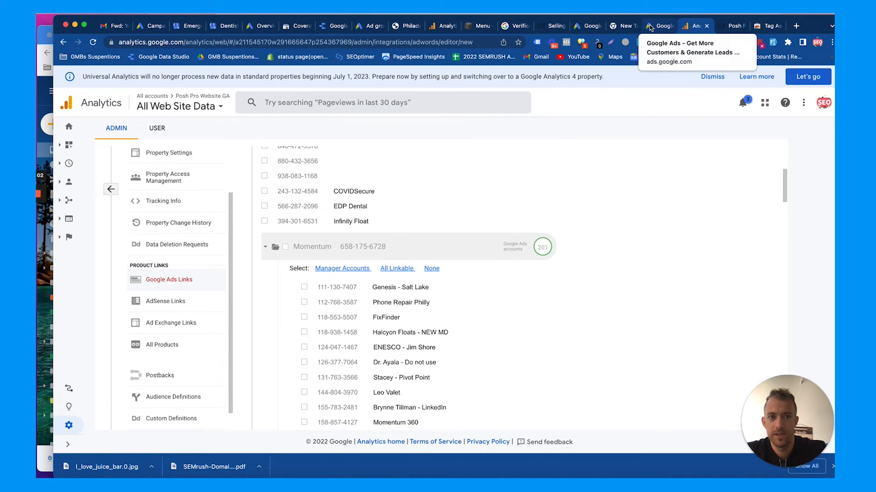
click(588, 26)
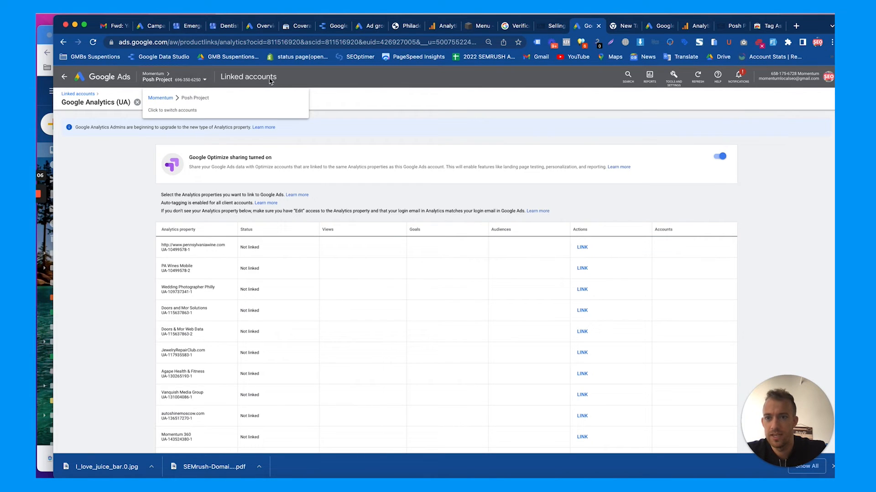
click(698, 27)
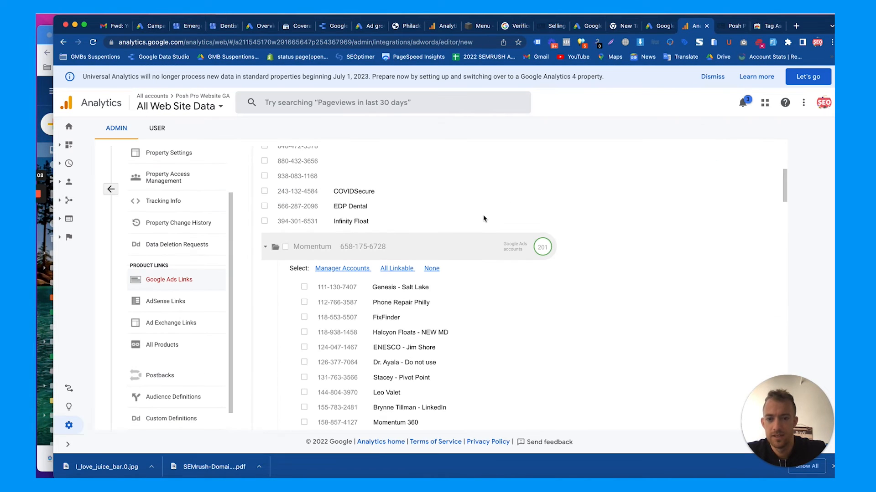
Find the Posh Project account in the Google Ads accounts list by its ID, select it for linking and continue to the link configuration
scroll(484, 219, down, 3)
key(super+f)
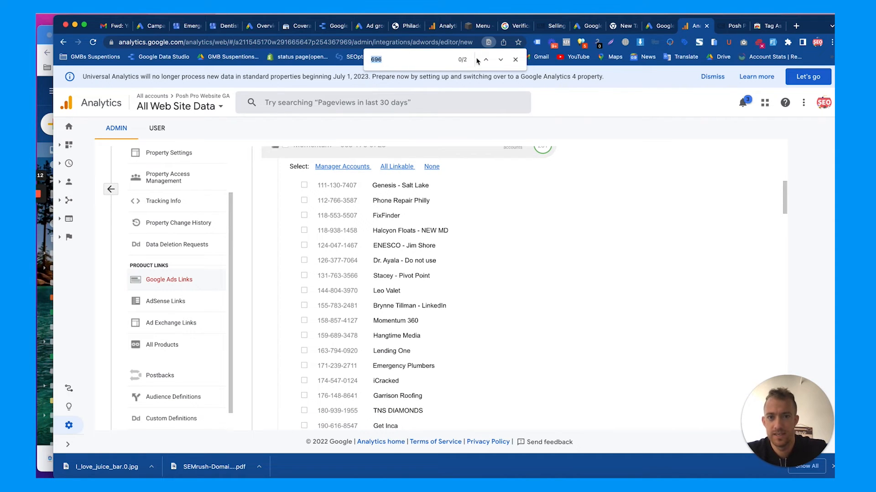
click(500, 60)
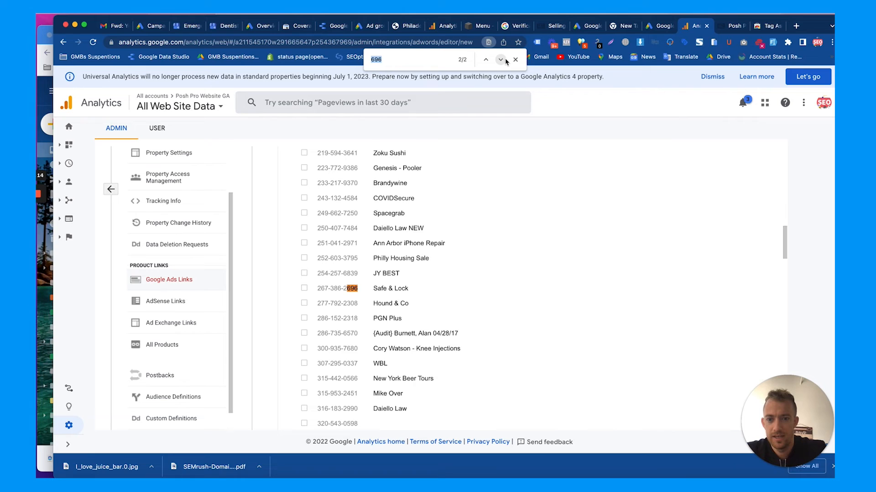
click(500, 60)
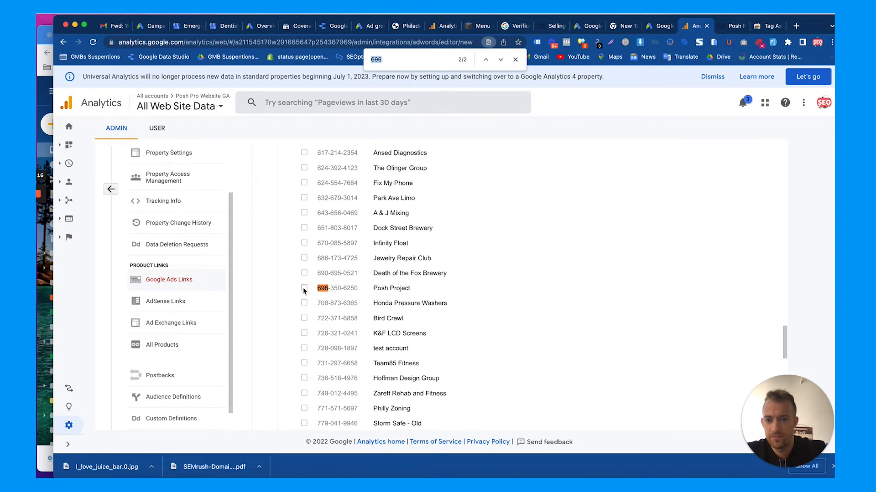
click(304, 289)
click(515, 61)
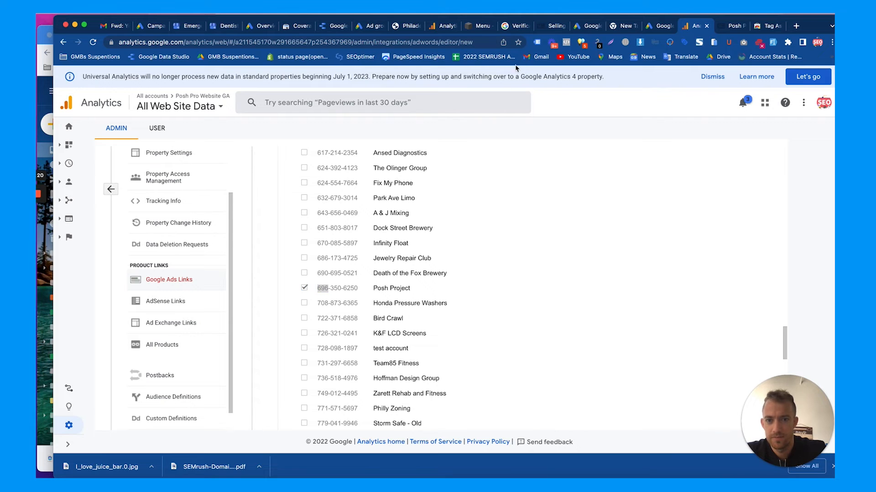
scroll(452, 248, down, 10)
scroll(452, 248, down, 3)
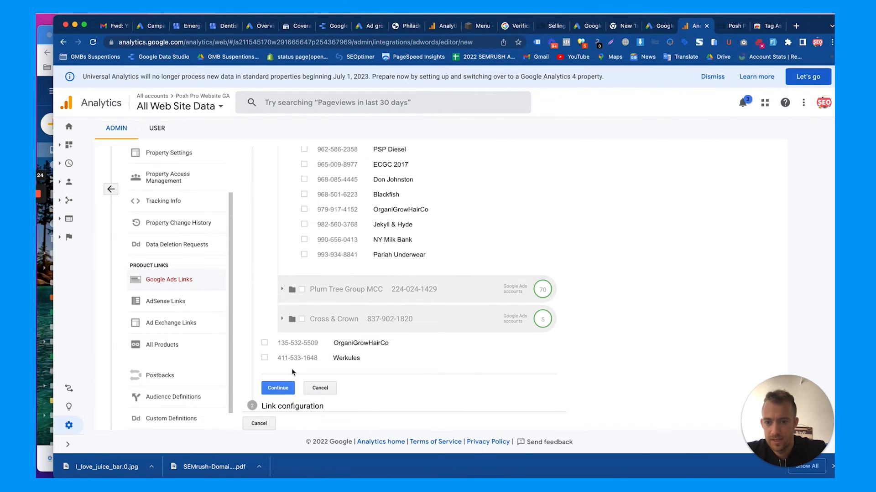
click(278, 388)
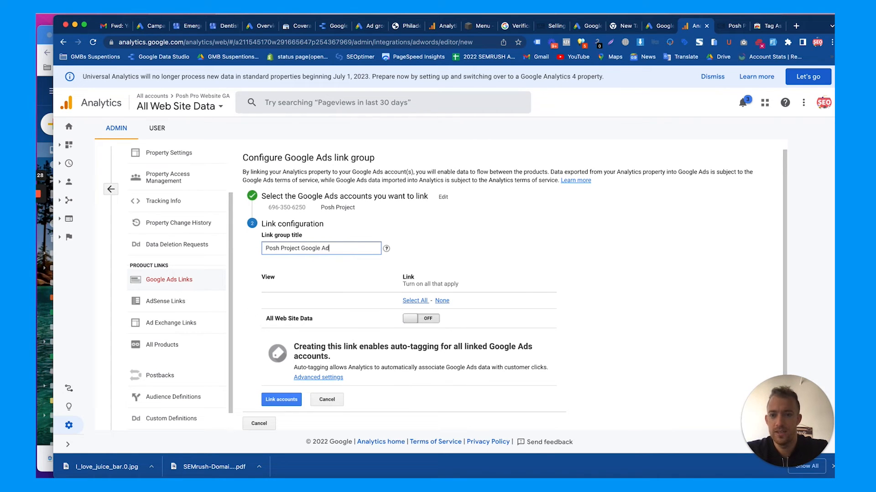
Title the link group Posh Project Google Ads, turn on linking for All Web Site Data, and finish linking the accounts
click(428, 320)
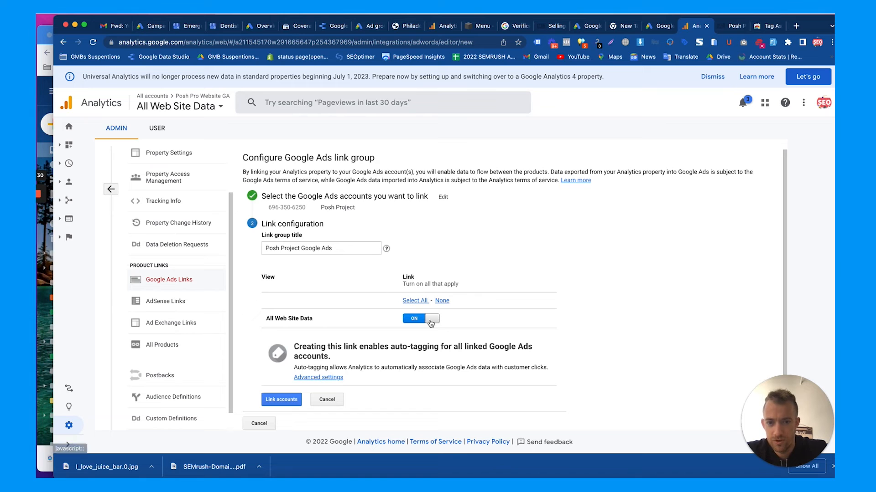
click(282, 401)
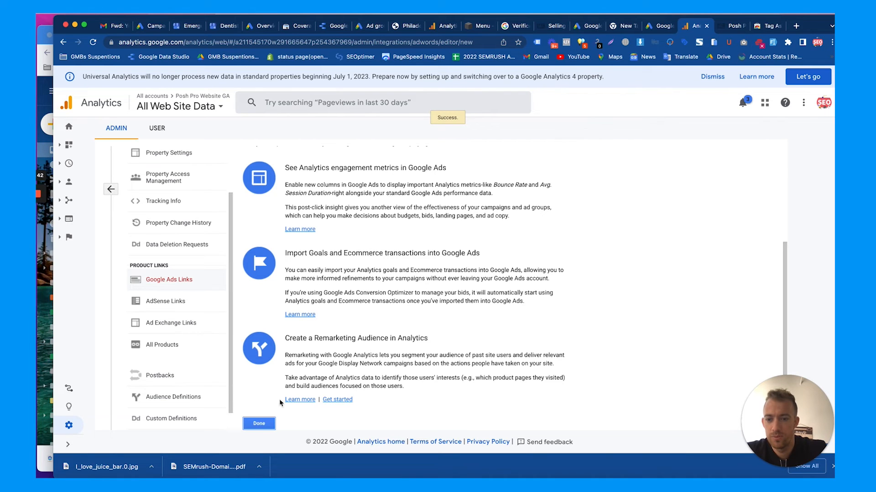
click(269, 423)
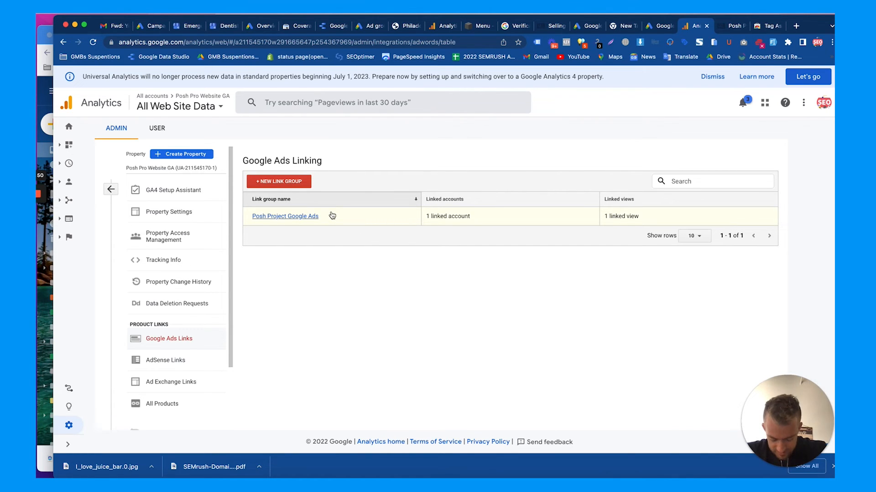
Switch to Google Ads, reload the Google Analytics (UA) linked accounts page and show 500 properties per page
click(589, 28)
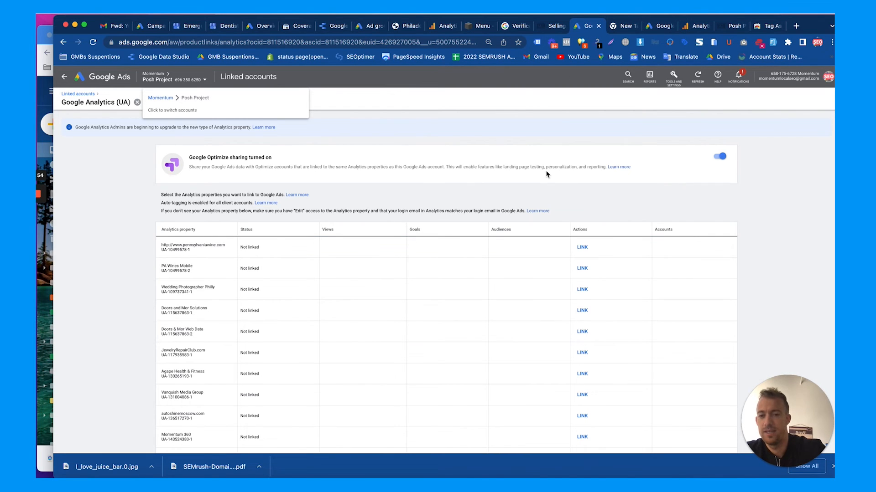
key(super+r)
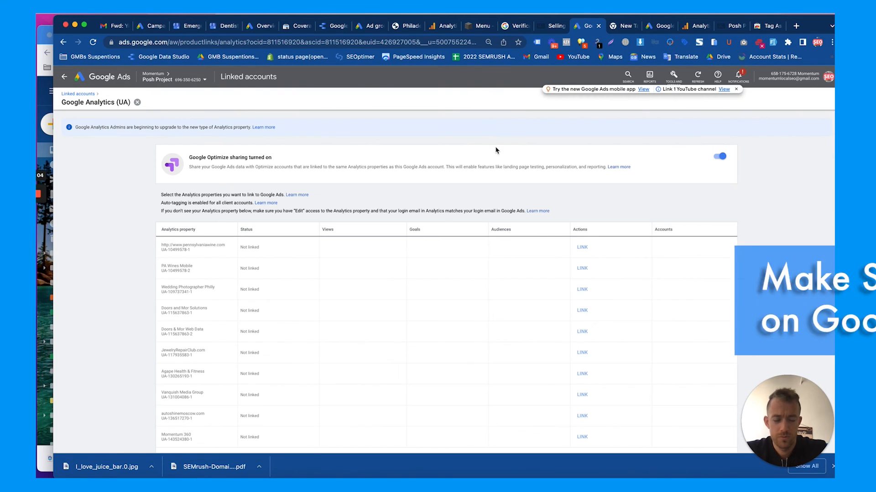
scroll(496, 150, down, 2)
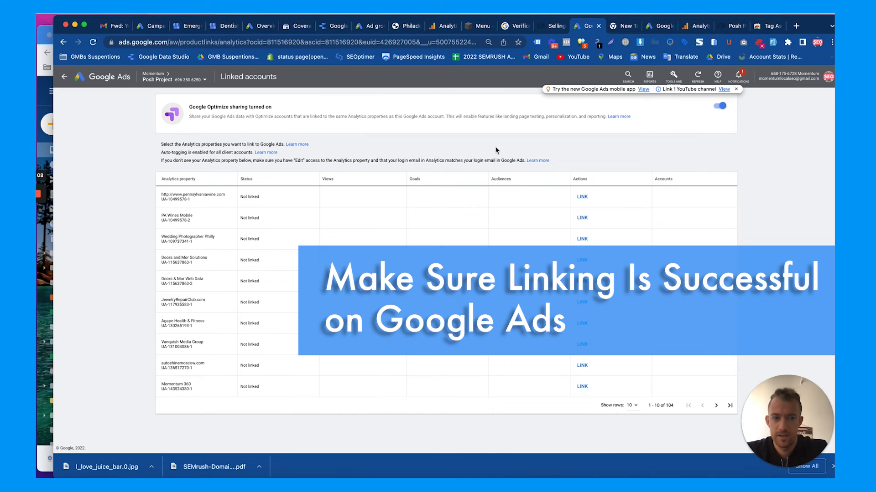
click(634, 406)
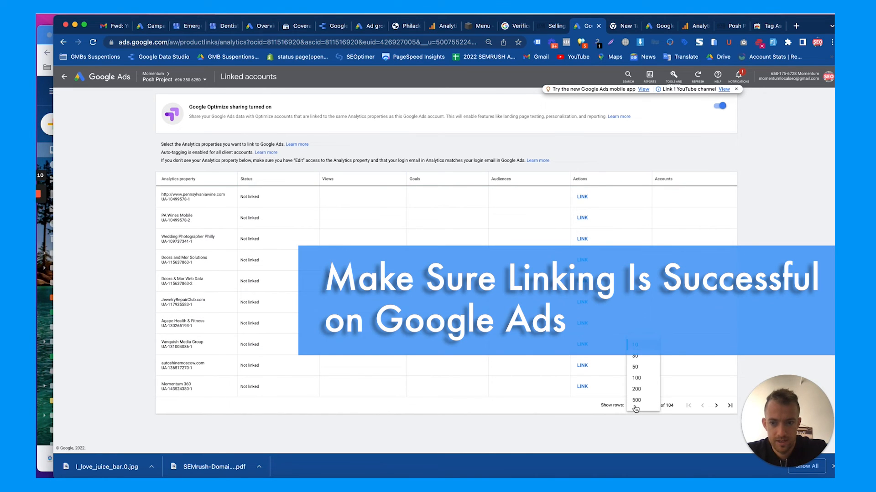
click(636, 402)
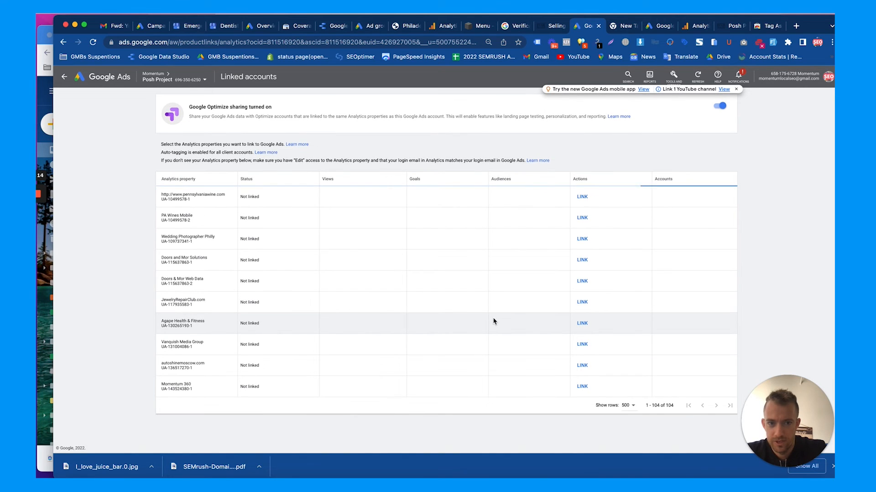
Search the property list for "posh" and check the link status of Posh Pro Website GA
scroll(494, 322, down, 7)
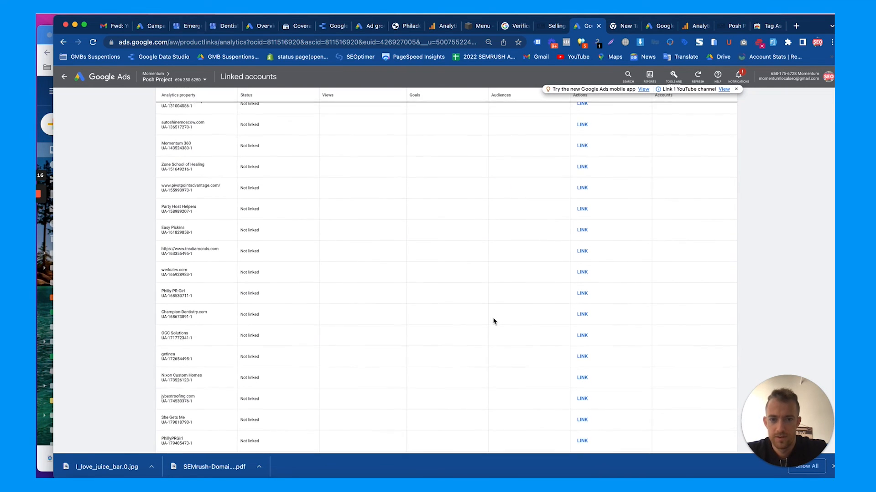
key(super+f)
text(posh)
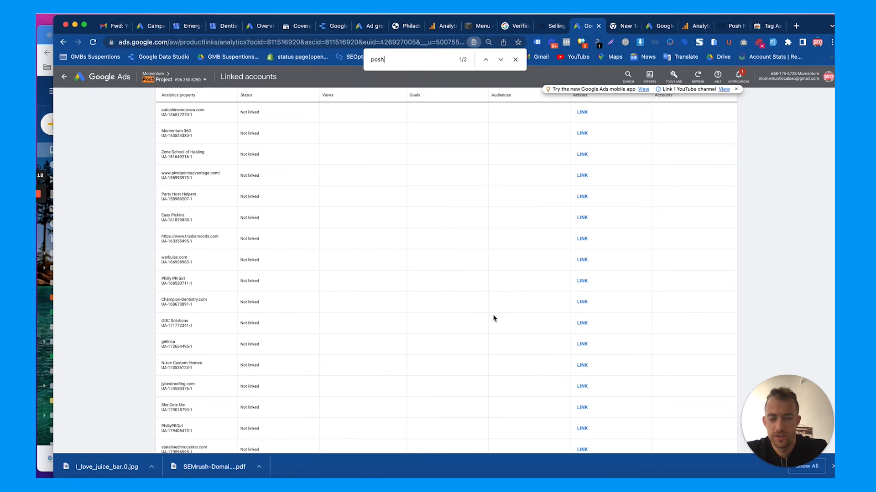
click(500, 60)
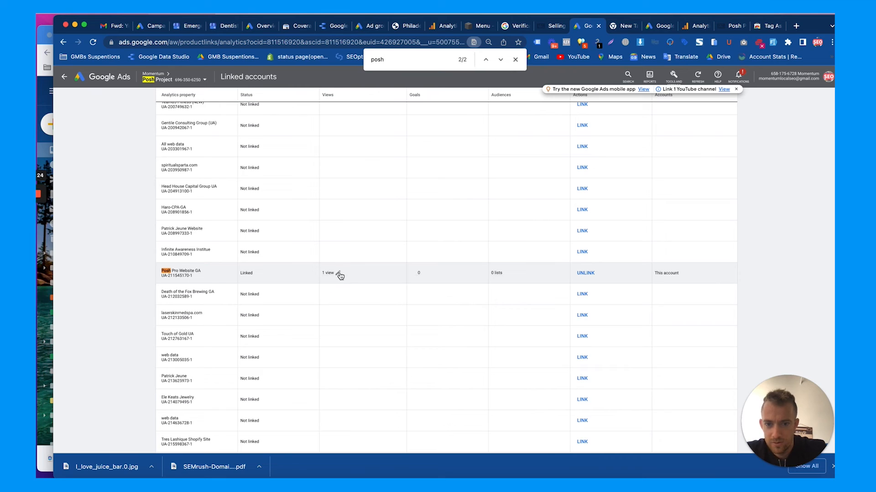
Turn on site metrics import for the All Web Site Data view of Posh Pro Website GA and save
click(338, 275)
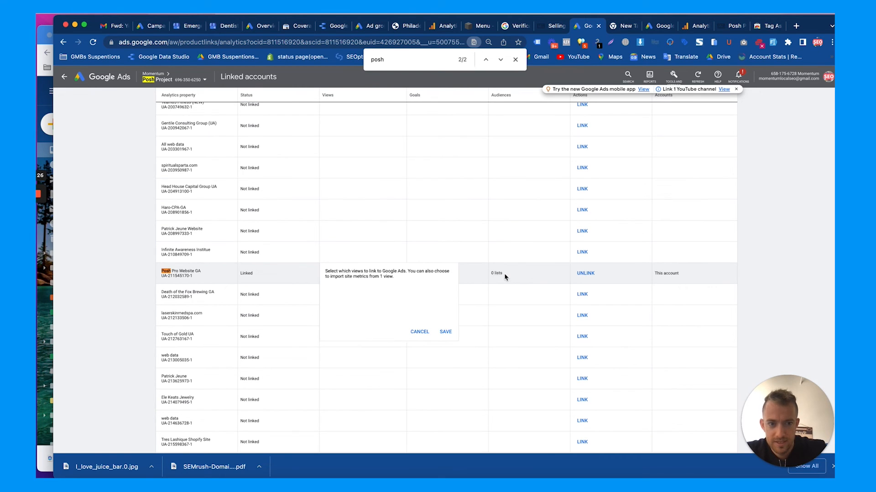
click(418, 311)
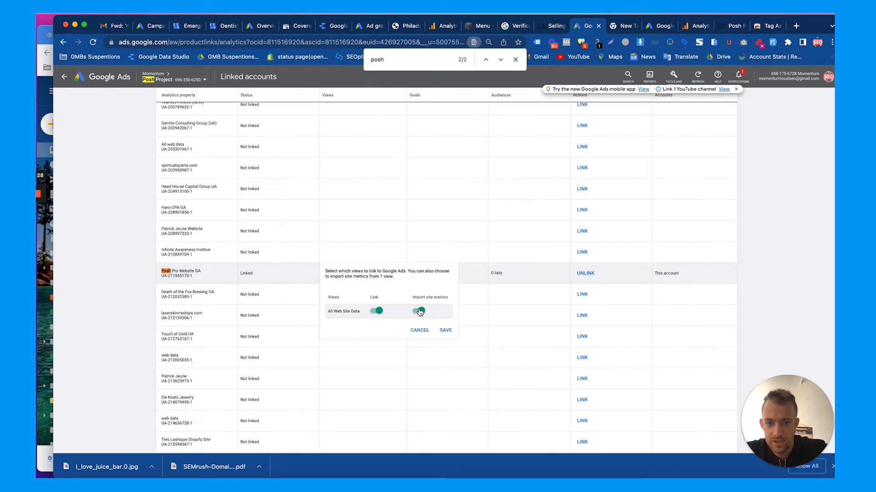
click(445, 330)
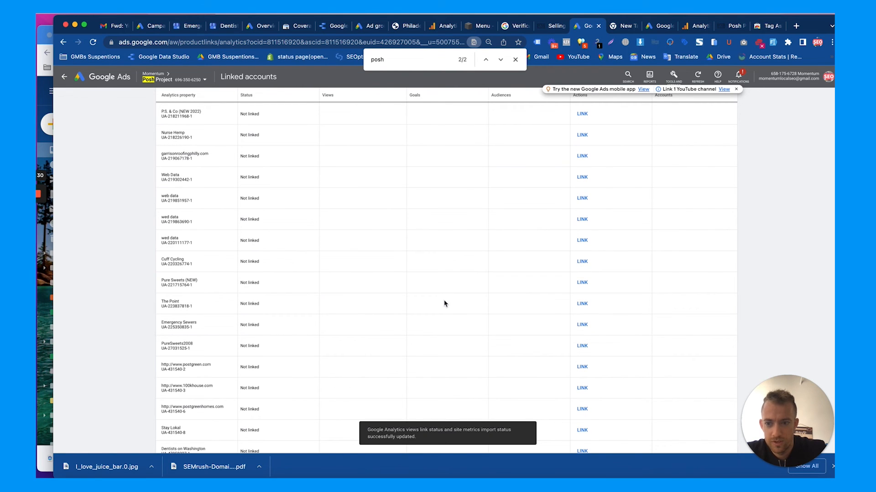
Close the page search and leave the linked accounts for the Posh Project campaigns overview
scroll(445, 303, up, 15)
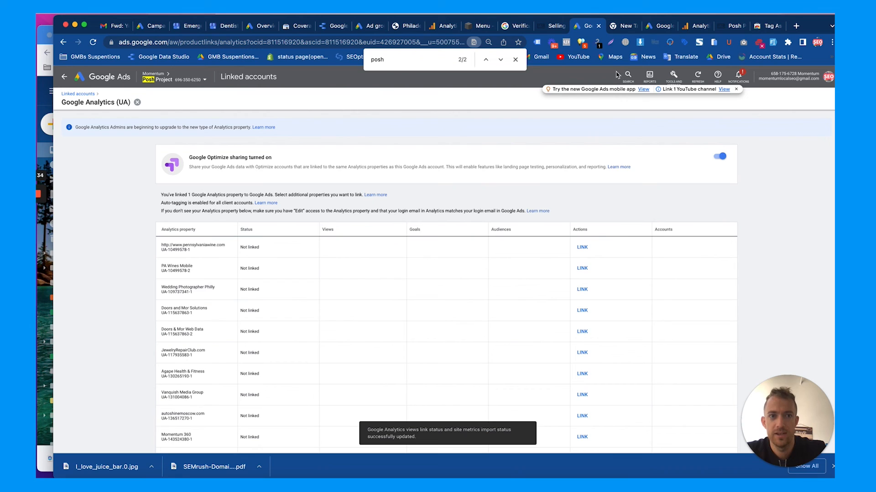
click(516, 60)
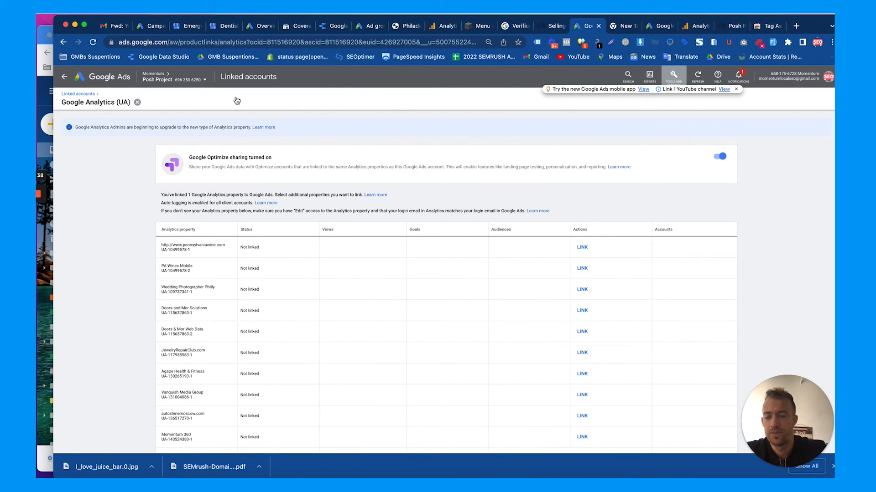
click(64, 78)
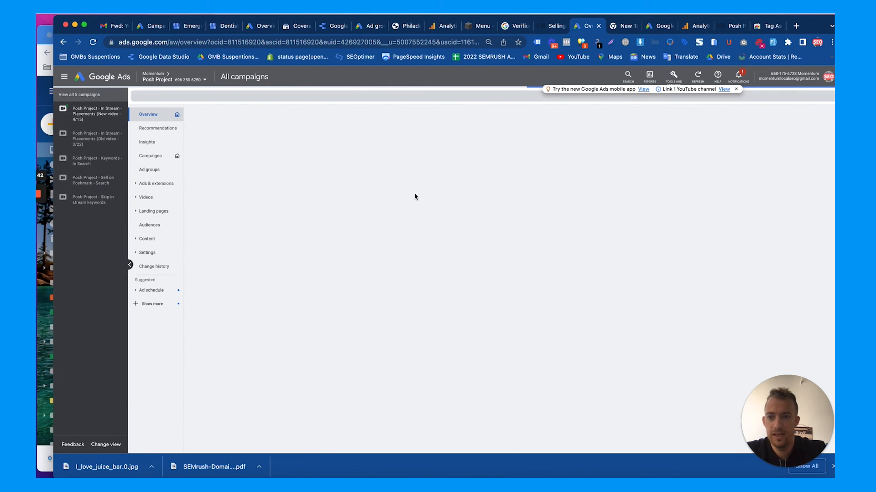